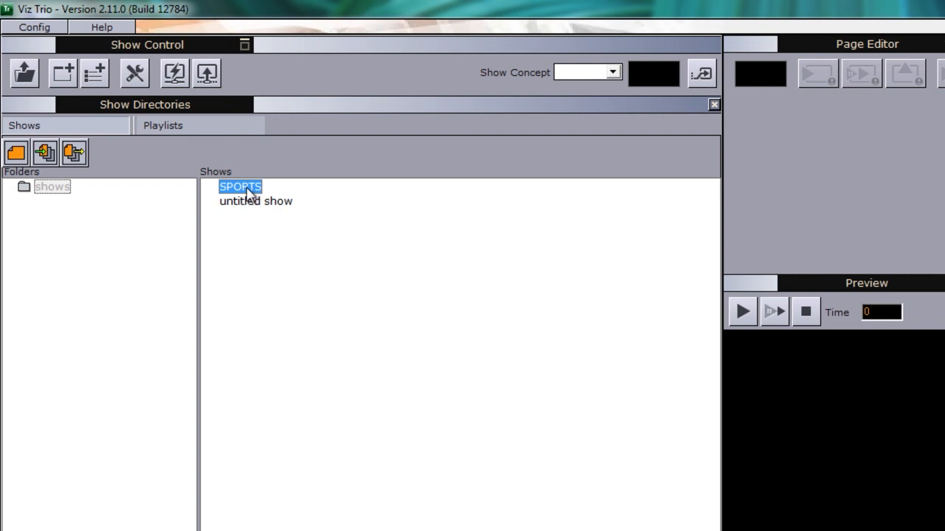
Open the SPORTS show and import all five scenes, Clock through Snipe, from the Concept=Blue folder in DesignTutorial2.
double_click(244, 188)
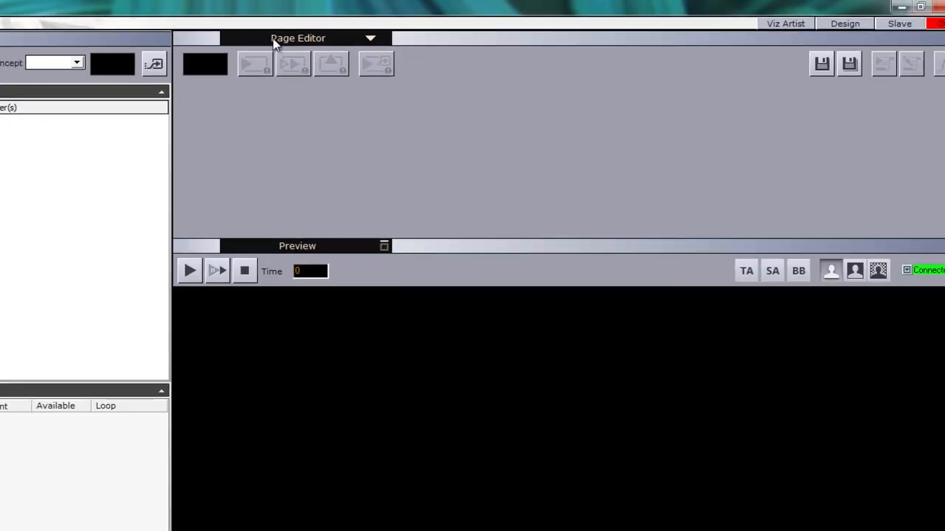
click(838, 43)
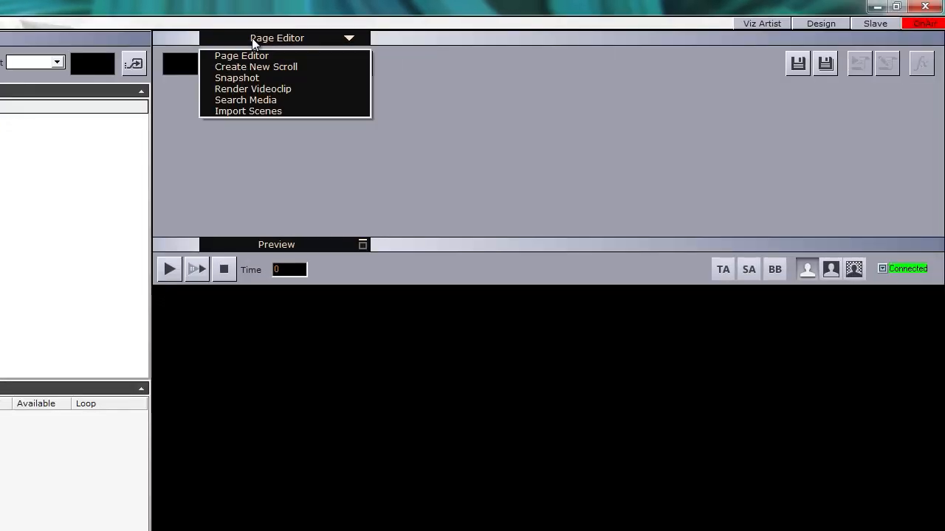
click(262, 111)
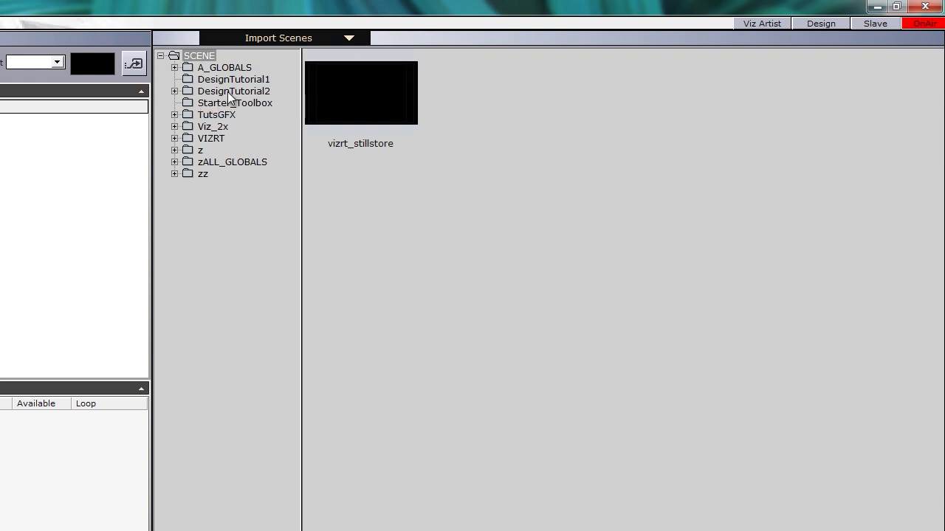
click(228, 92)
click(227, 104)
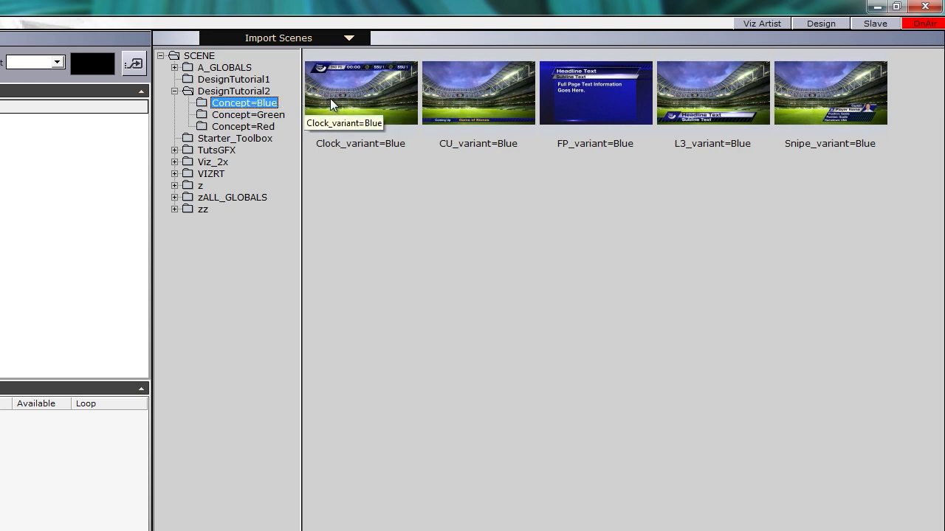
click(330, 98)
shift+click(818, 97)
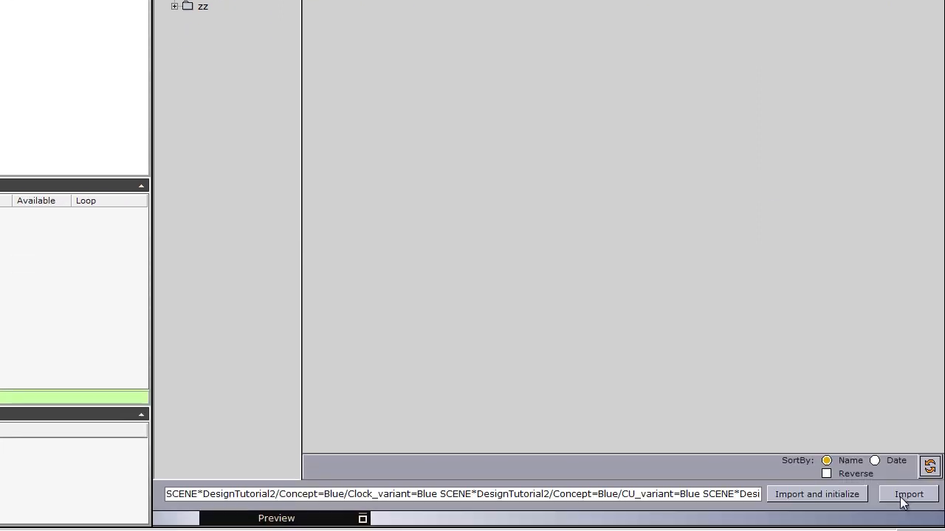
click(903, 500)
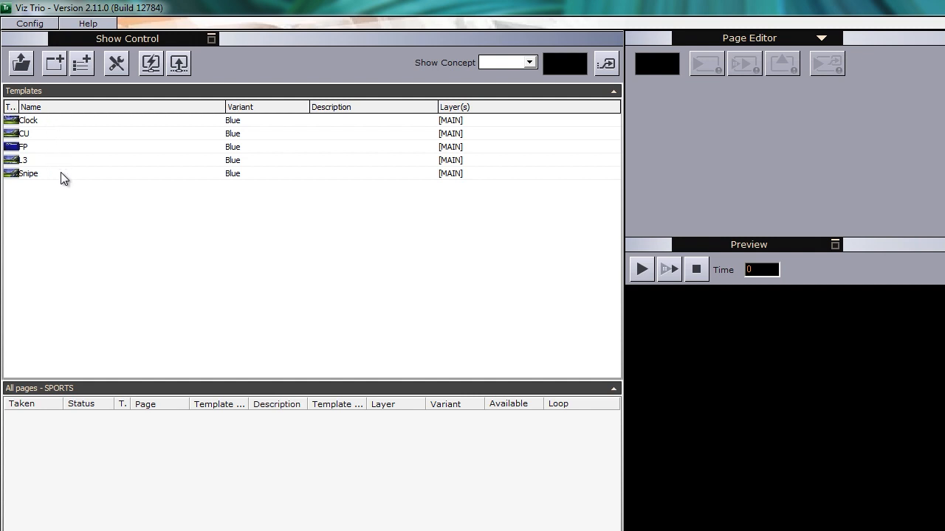
Import all five scenes, Clock through Snipe, from the Concept=Green folder in DesignTutorial2.
click(778, 35)
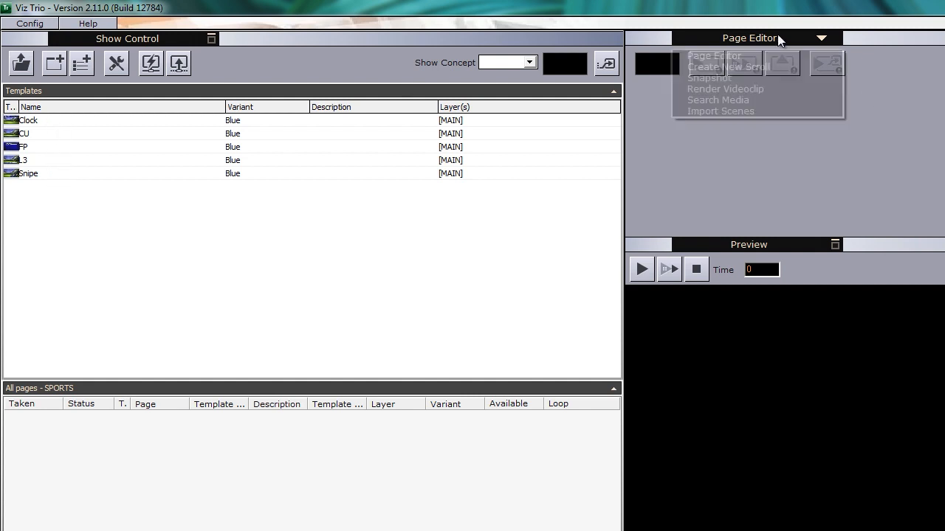
click(740, 111)
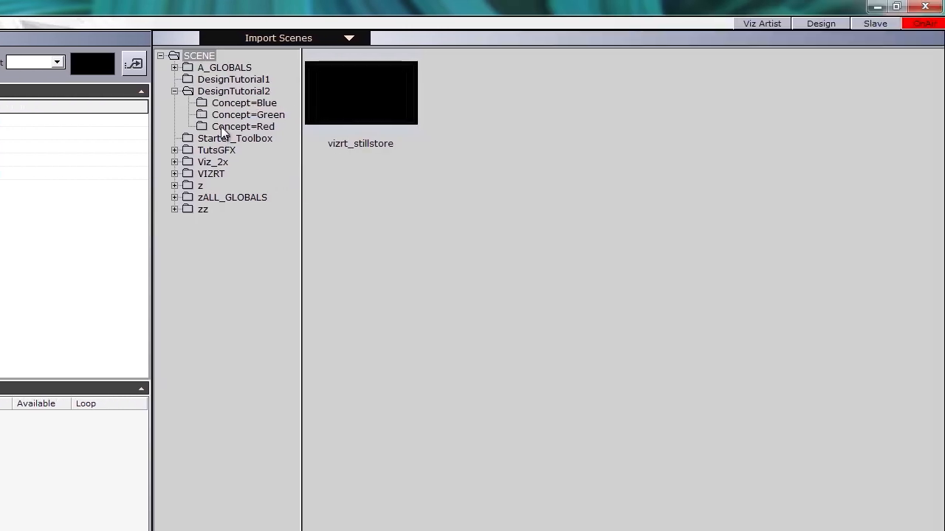
click(229, 118)
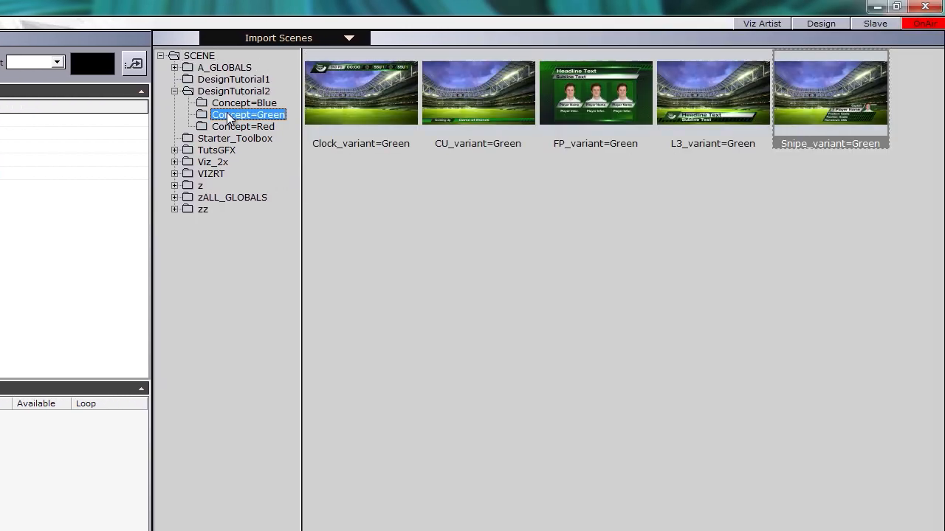
click(356, 103)
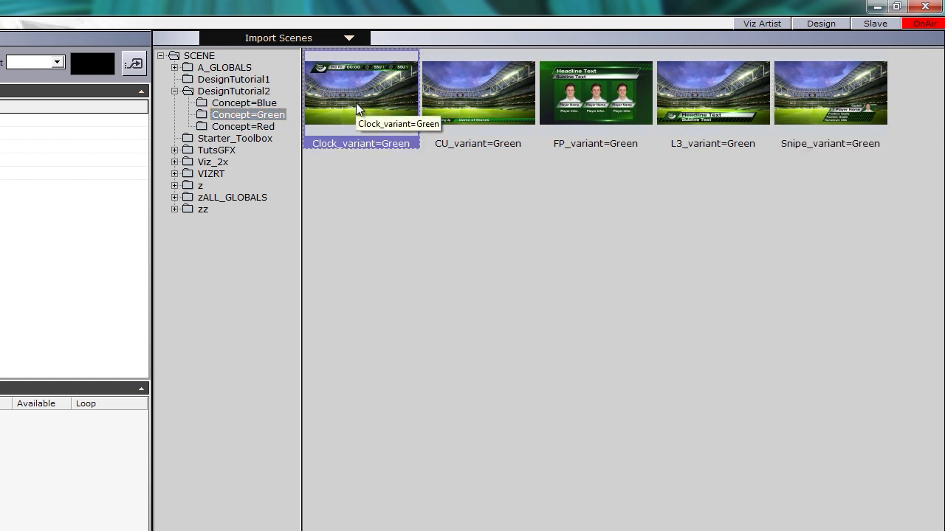
shift+click(818, 105)
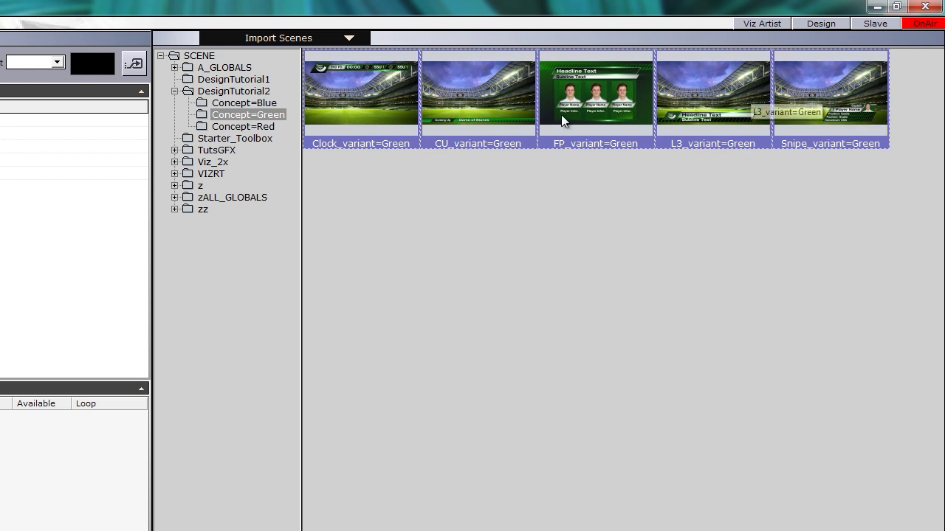
click(902, 518)
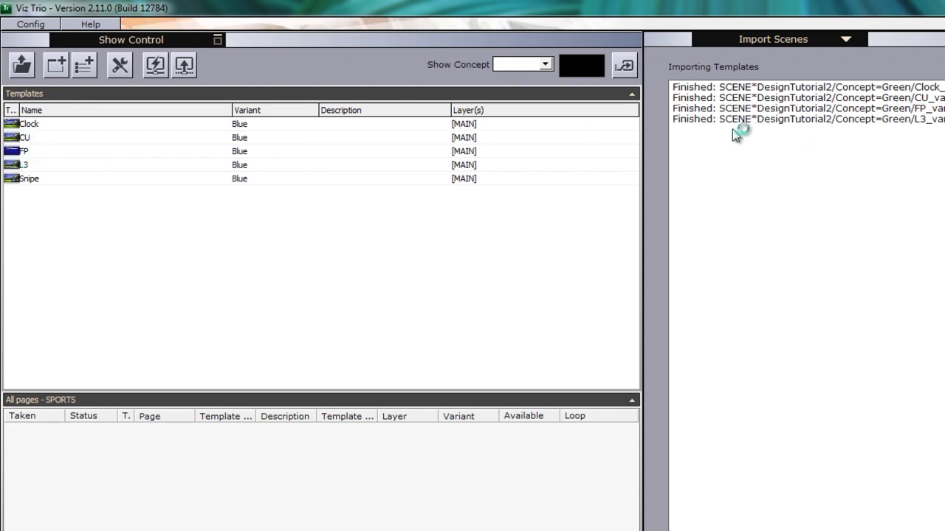
Import all five scenes, Clock through Snipe, from the Concept=Red folder in DesignTutorial2.
click(777, 41)
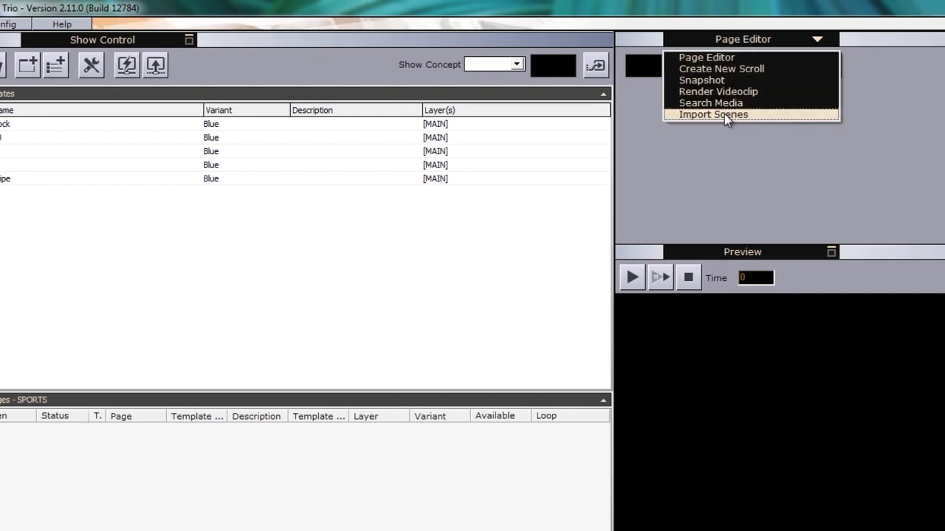
click(812, 114)
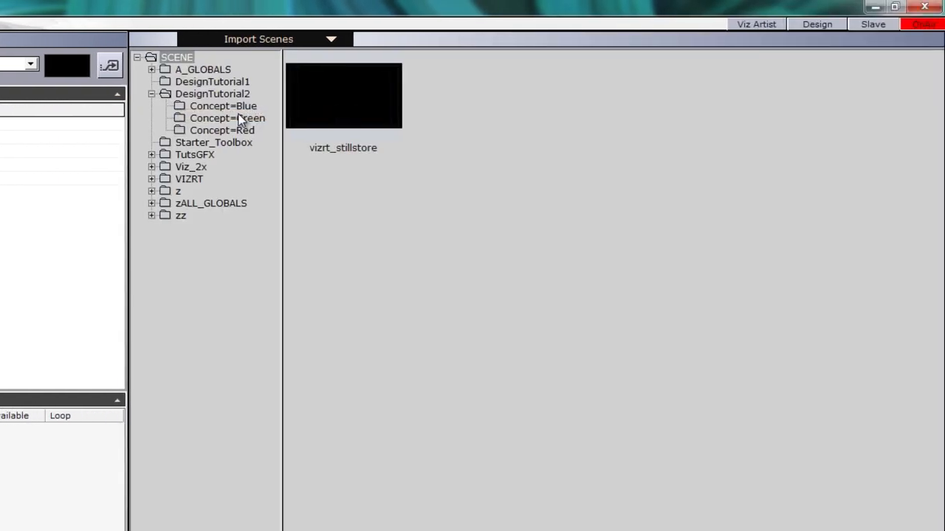
click(216, 130)
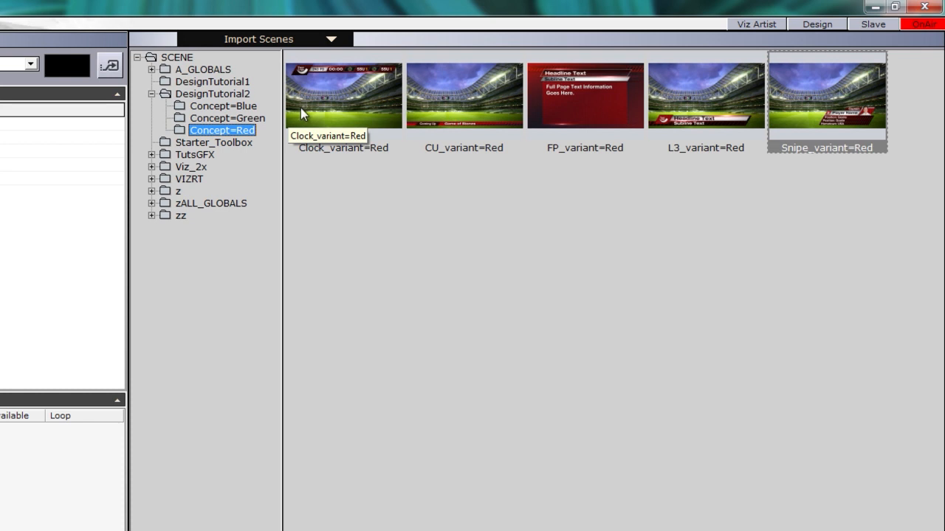
click(303, 107)
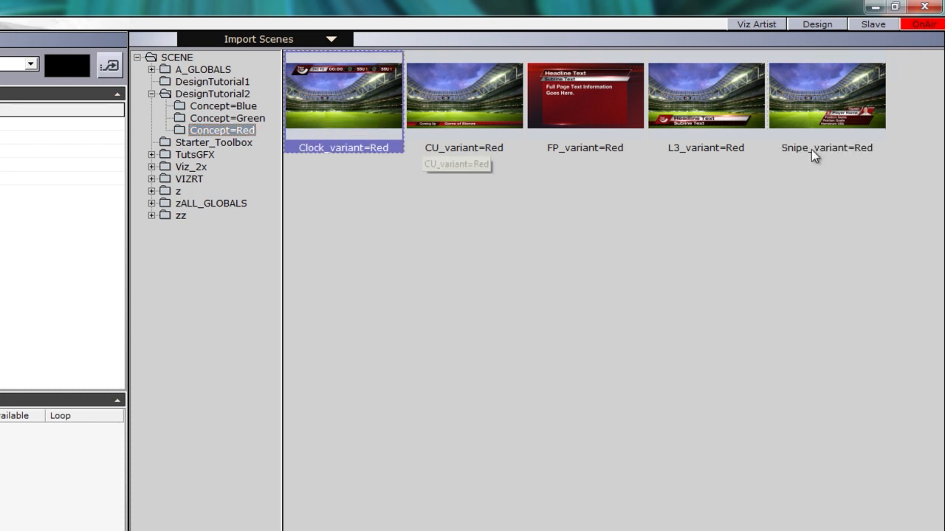
shift+click(820, 96)
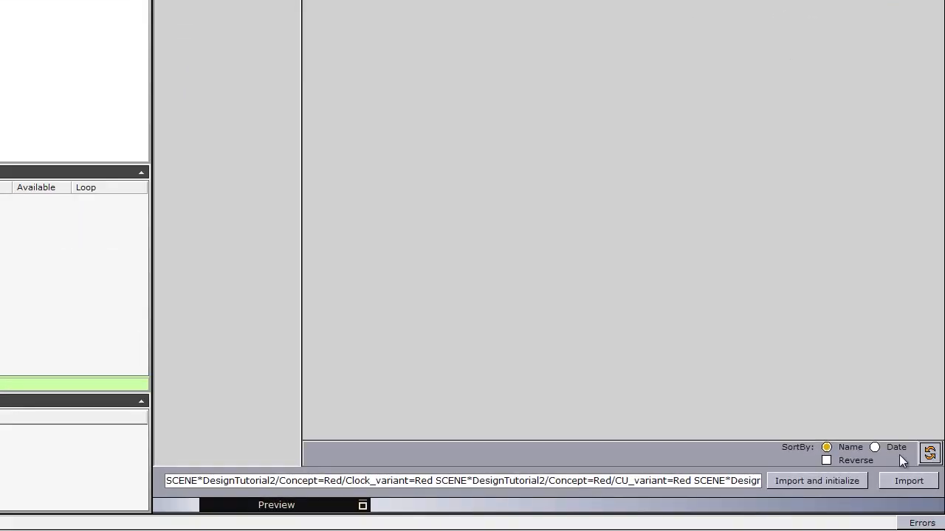
click(902, 514)
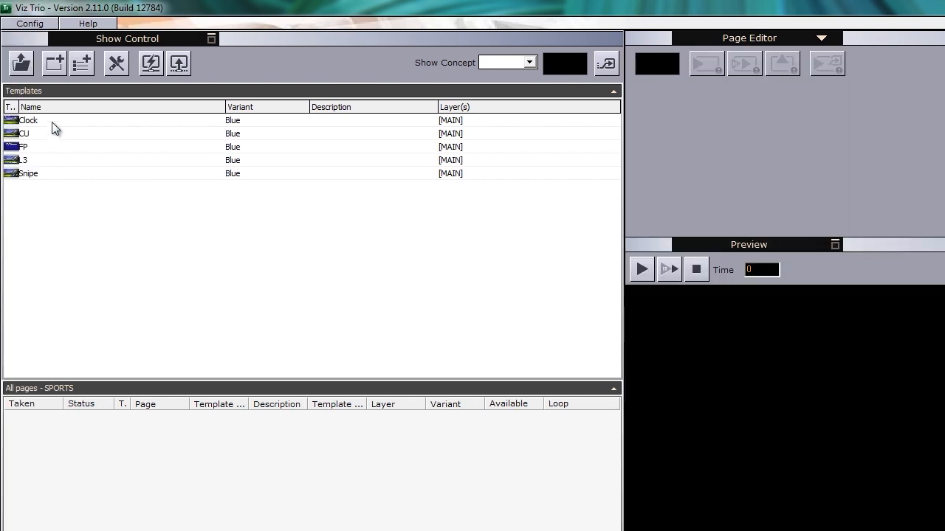
Open the Clock template for editing and check which show concepts are available, without choosing one.
click(52, 122)
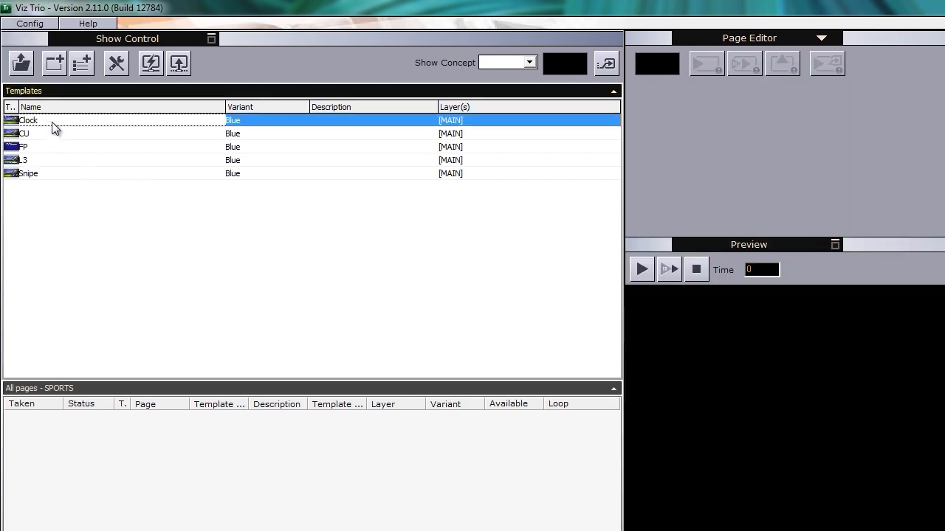
double_click(123, 123)
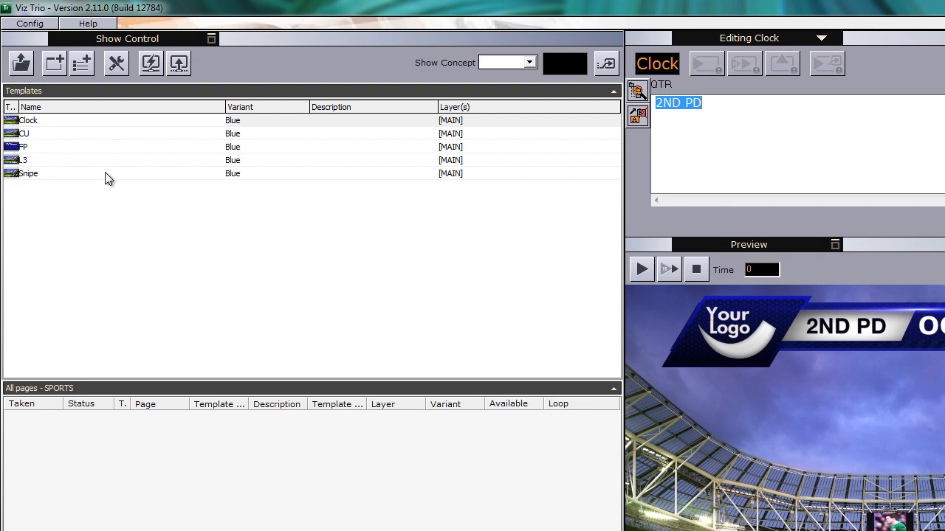
click(528, 64)
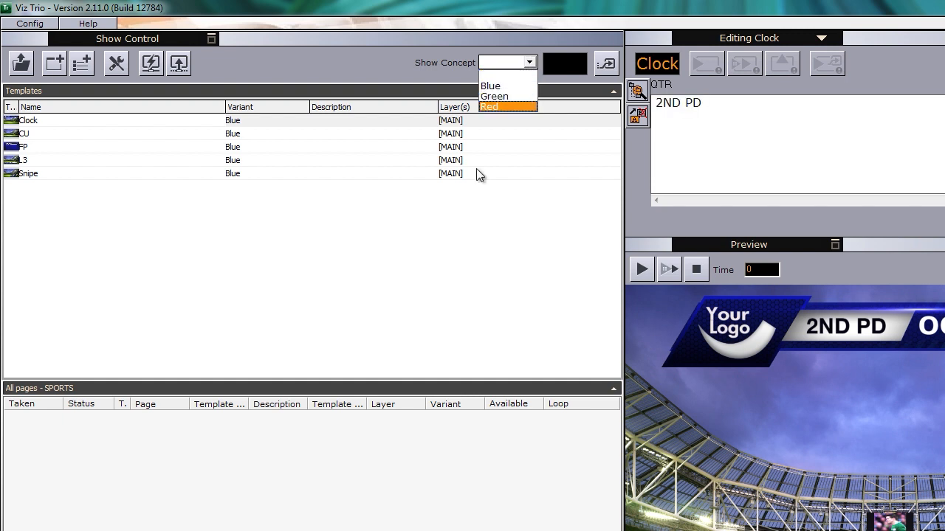
click(276, 305)
click(93, 121)
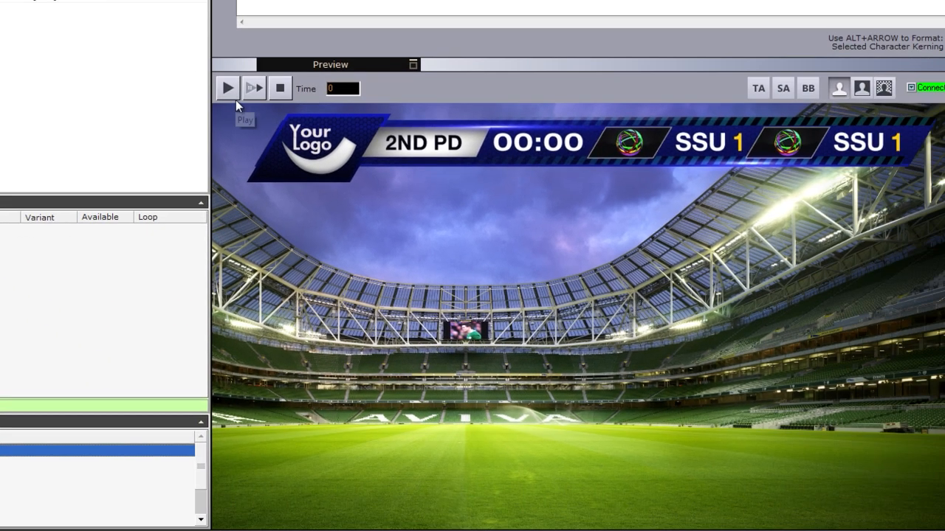
Play the Clock template's animation through in the preview.
click(231, 92)
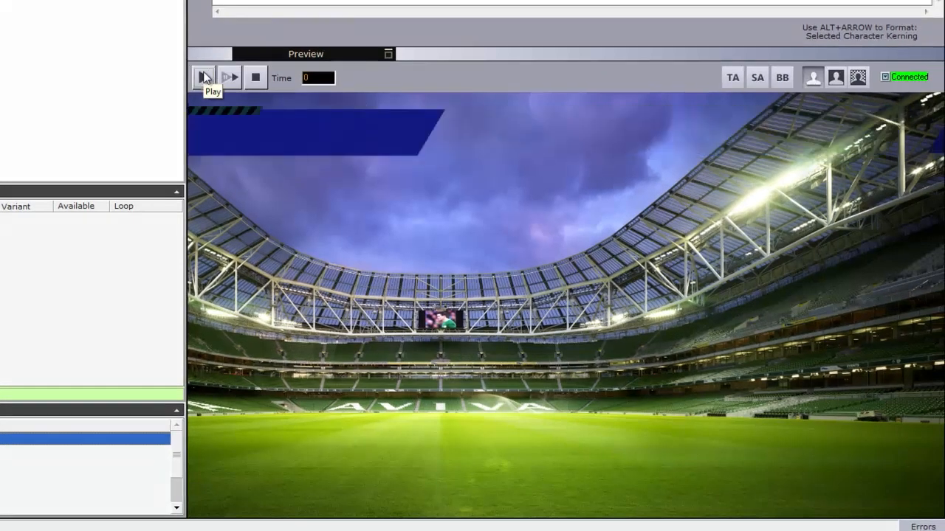
click(231, 80)
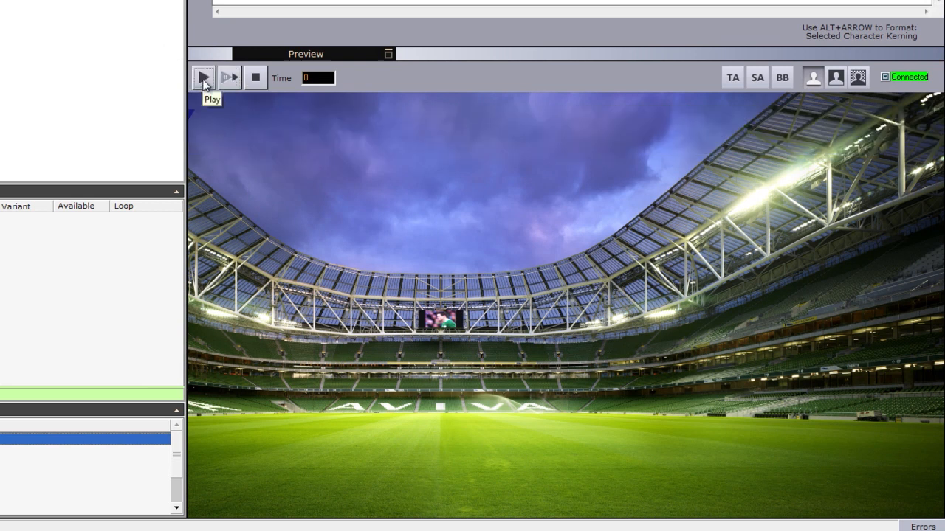
click(203, 80)
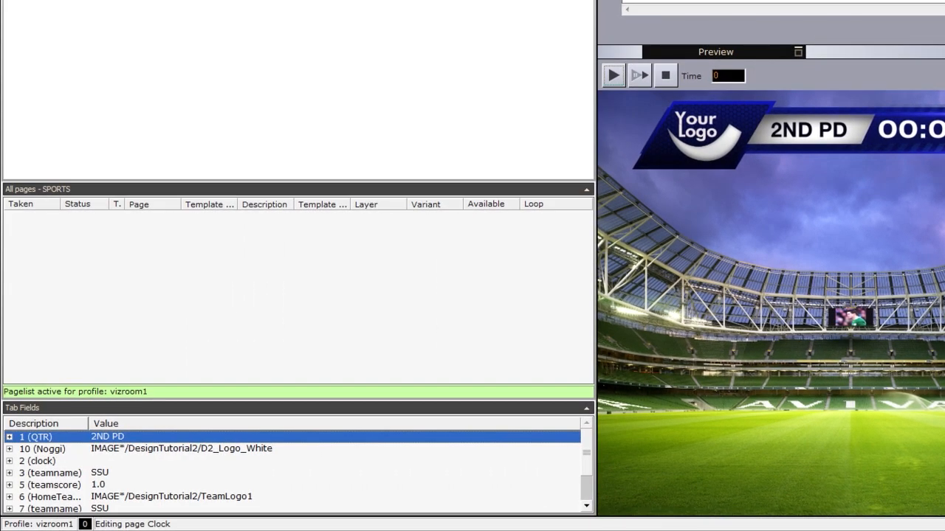
Set the Clock template's QTR text to "1st QTR".
text(1st)
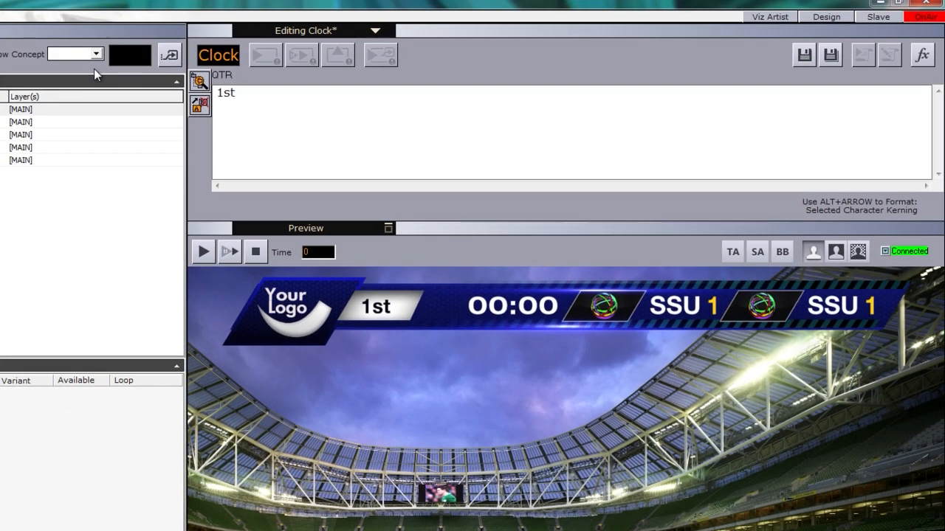
text( QR)
key(BackSpace)
text(TR)
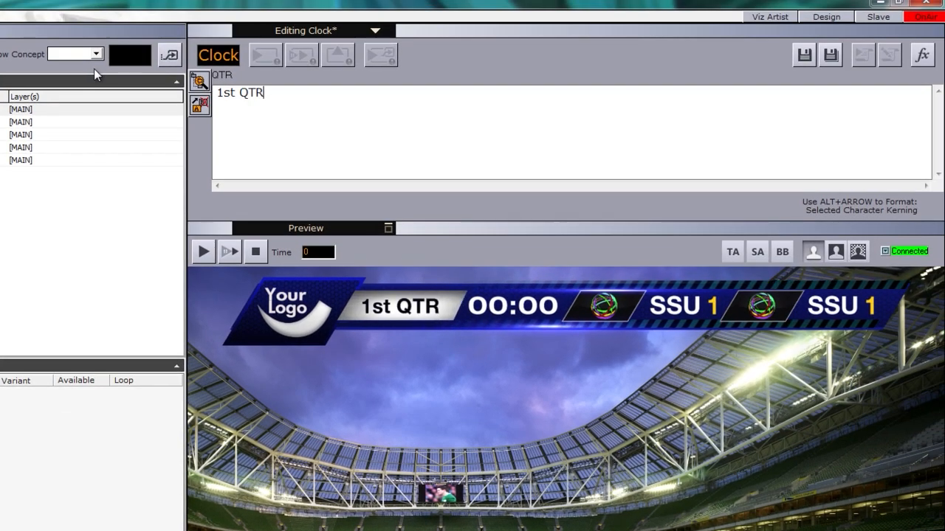
Replace the Clock template's Noggi logo image with TeamLogo1 from DesignTutorial2.
key(Tab)
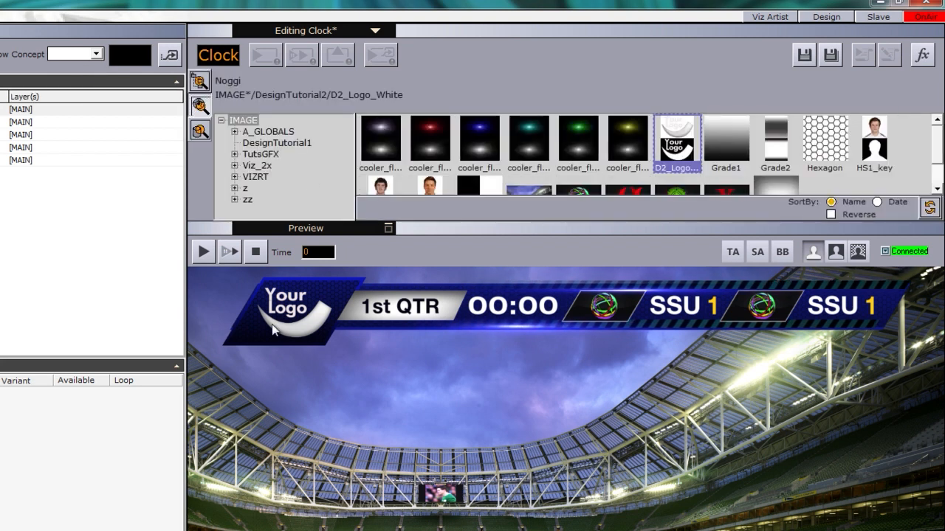
click(580, 195)
click(580, 194)
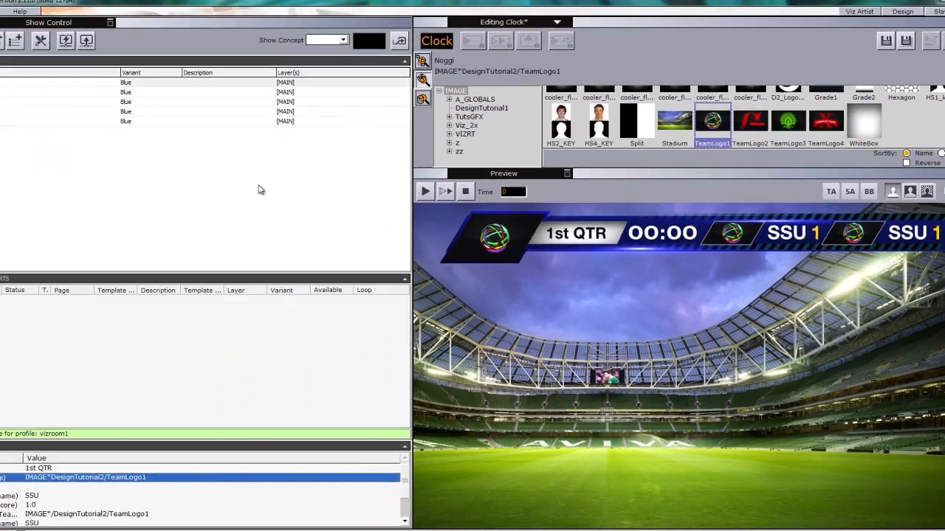
Set the game clock to 000:30:00, counting down, with the Set and stop action.
key(Tab)
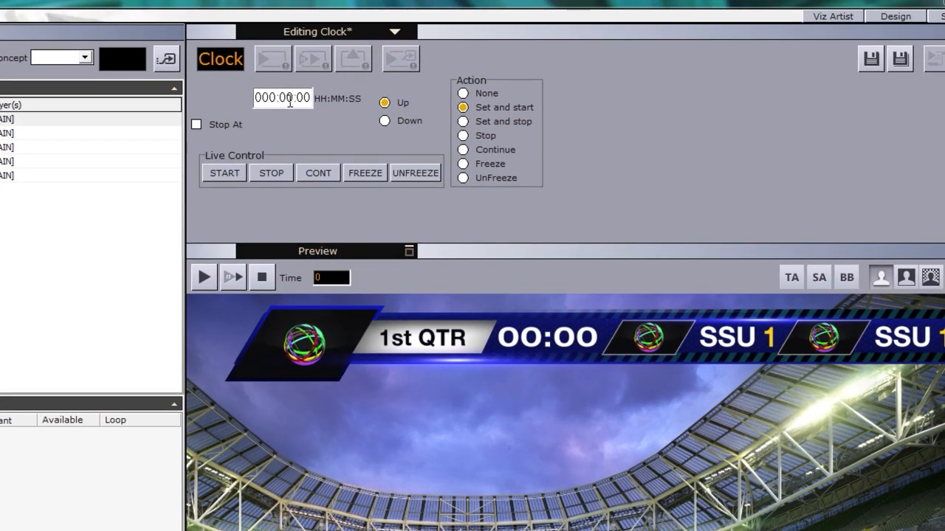
drag(286, 98, 293, 98)
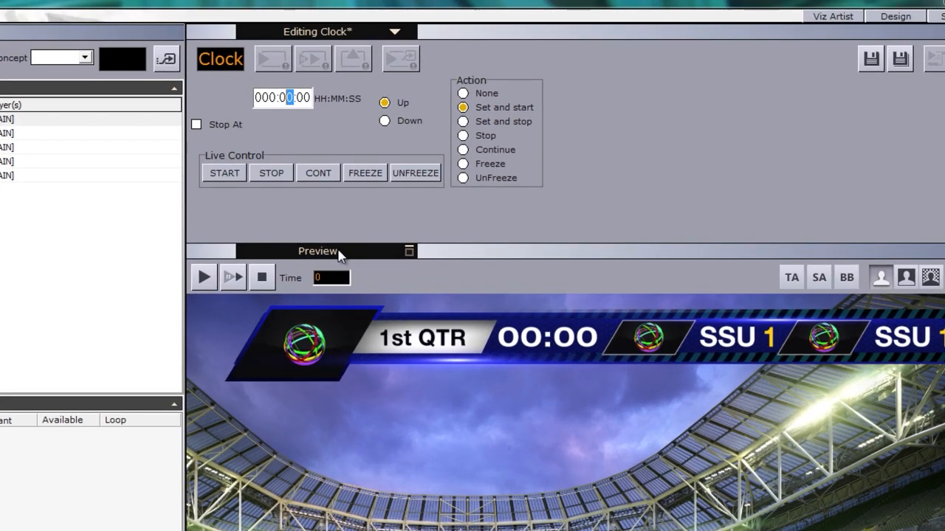
key(Left)
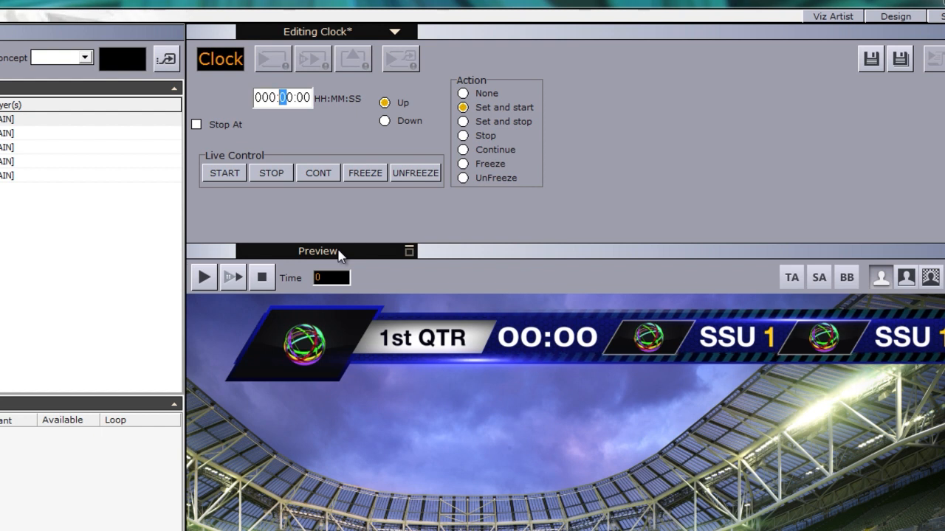
text(3)
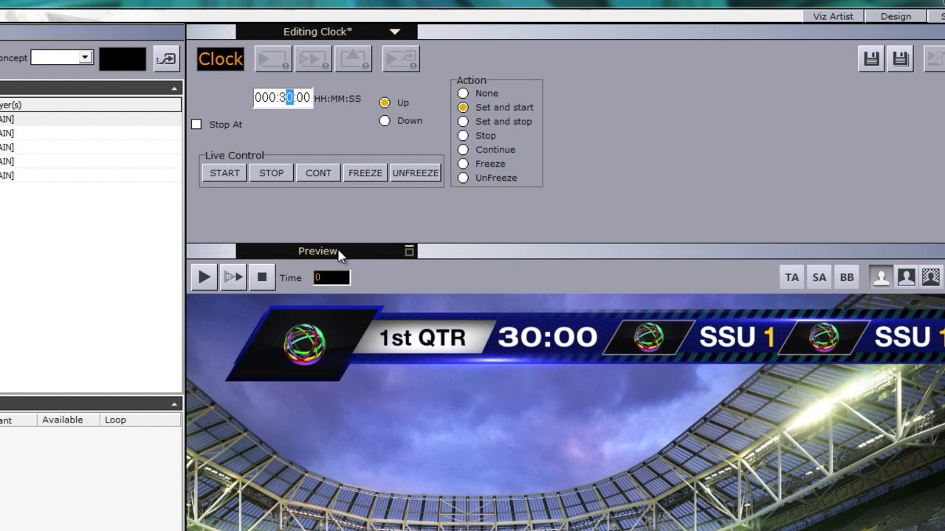
click(385, 121)
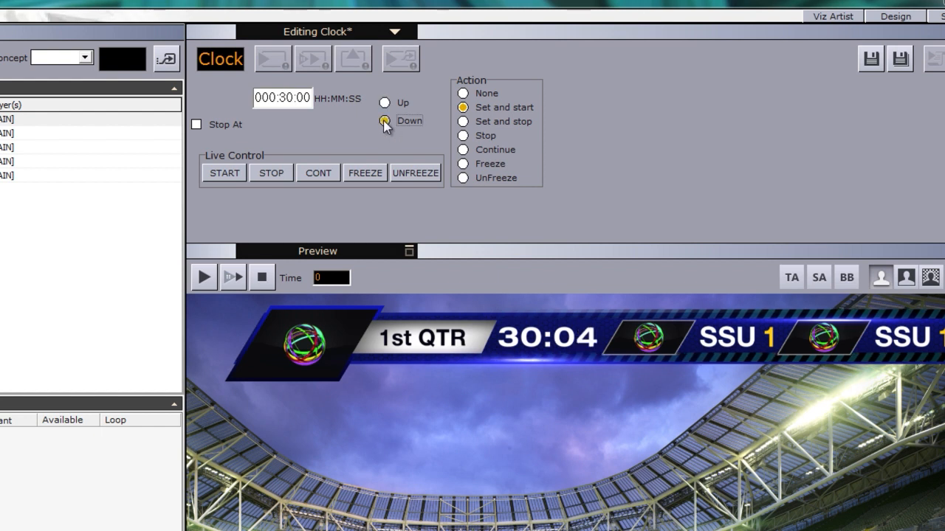
click(464, 122)
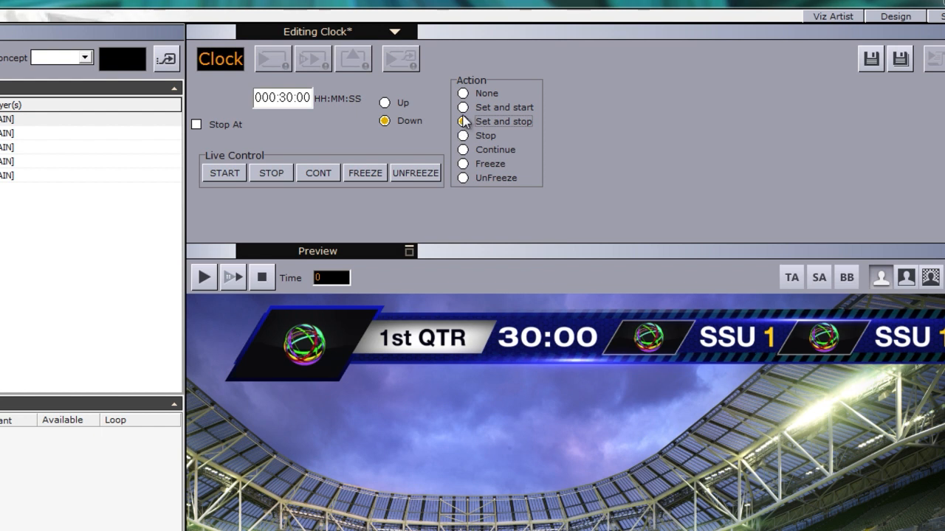
Start the game clock with the Set and start action and switch its action to Continue.
click(464, 109)
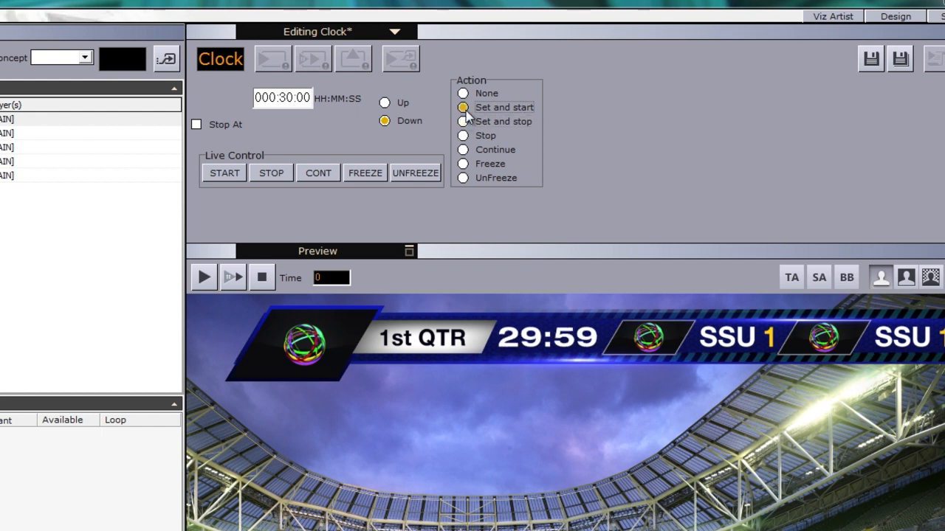
click(462, 150)
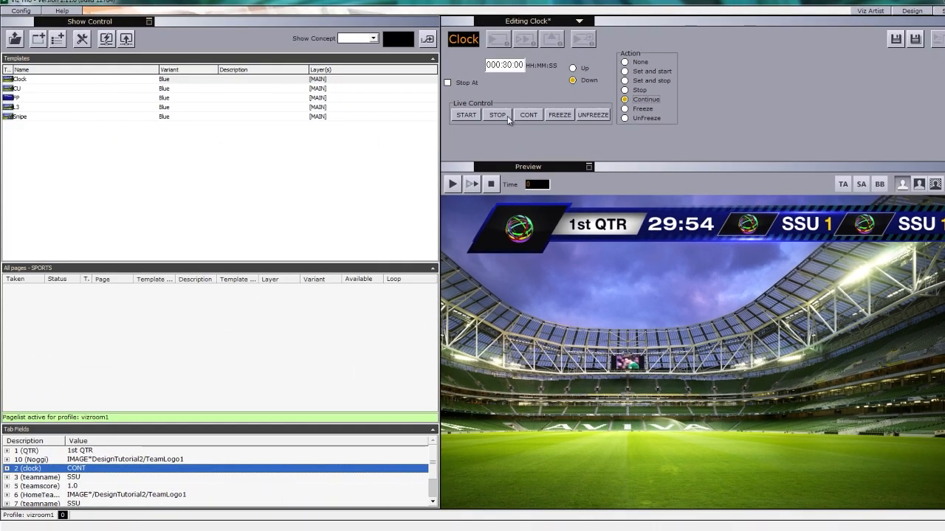
Set the first team's name to "wu" and its score to 2.
key(Tab)
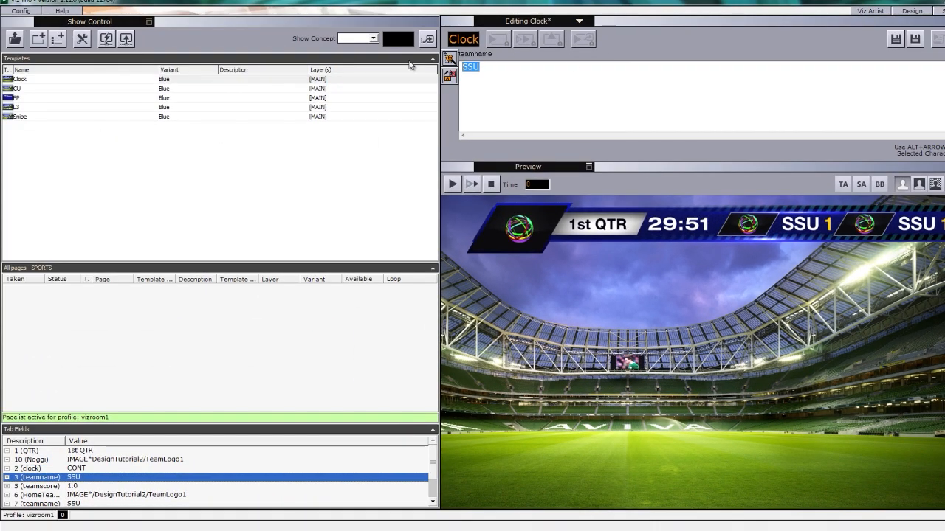
text(wu)
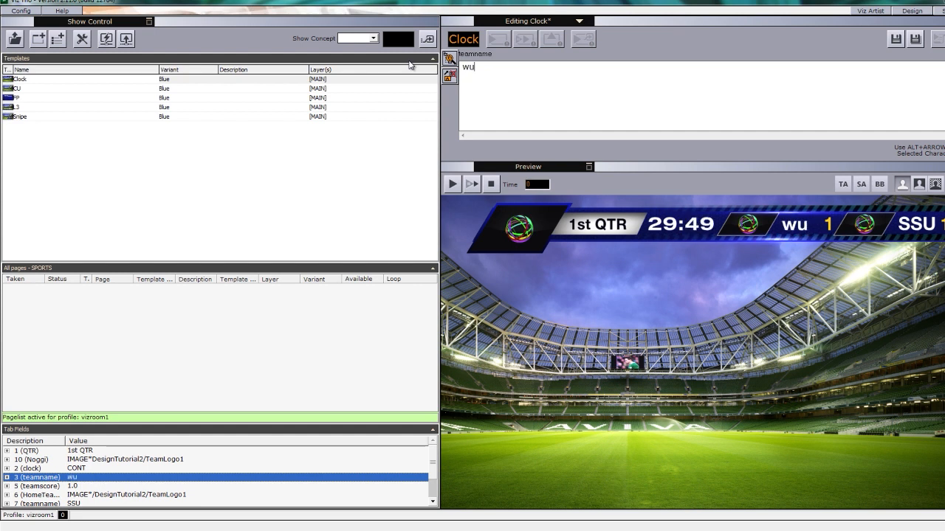
key(Tab)
text(2)
Replace the HomeTeamLogo image with TeamLogo4.
key(Tab)
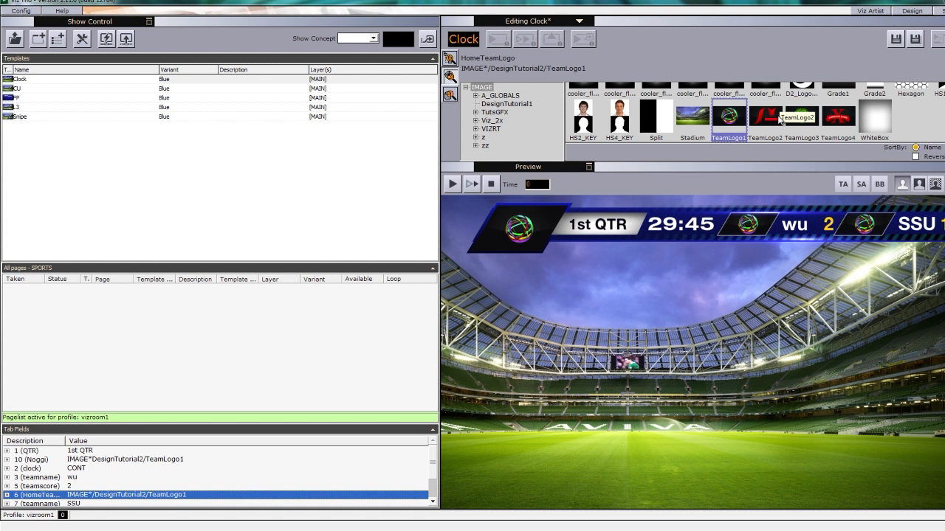
click(838, 118)
Set the second team's name to "Bu" and its score to 4.
key(Tab)
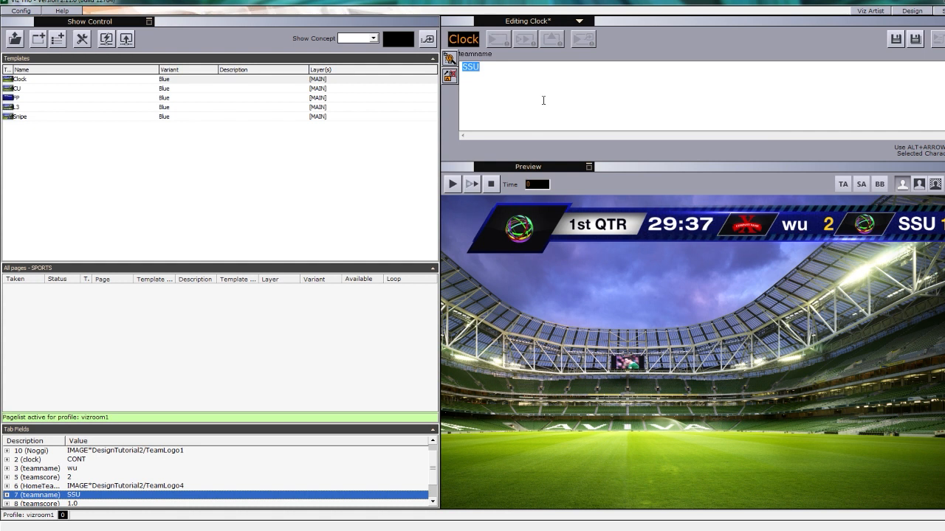
text(S)
key(BackSpace)
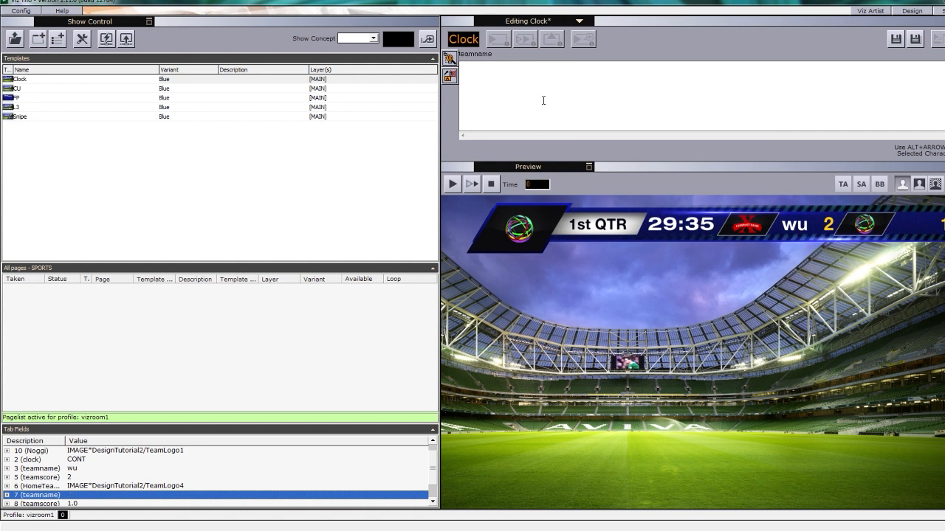
key(BackSpace)
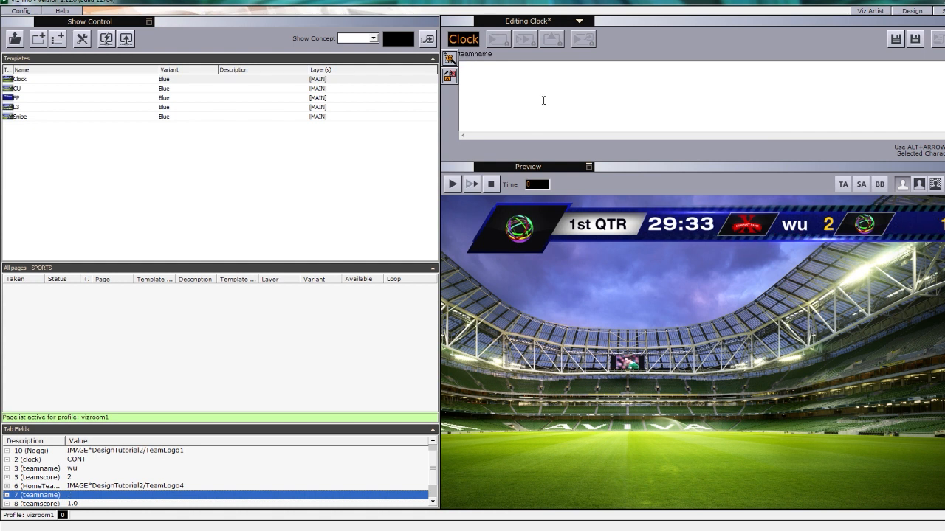
text(Bu)
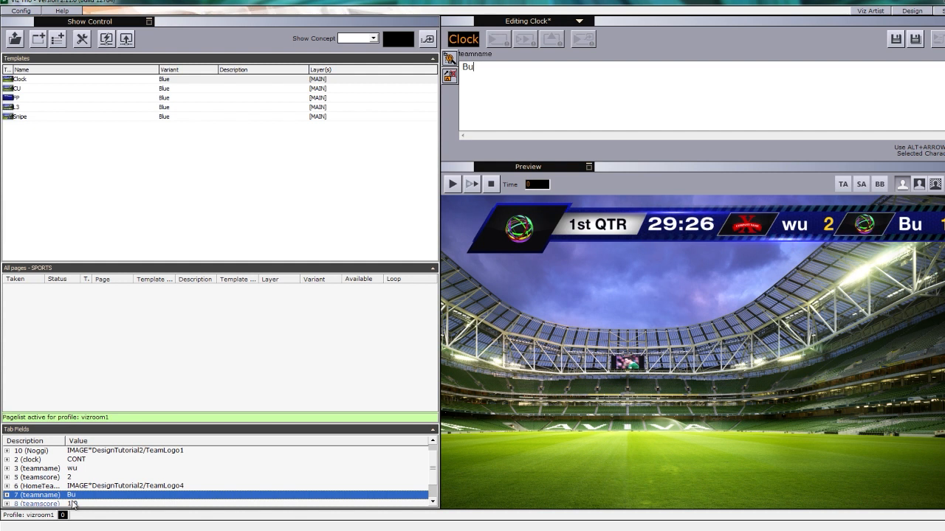
key(Tab)
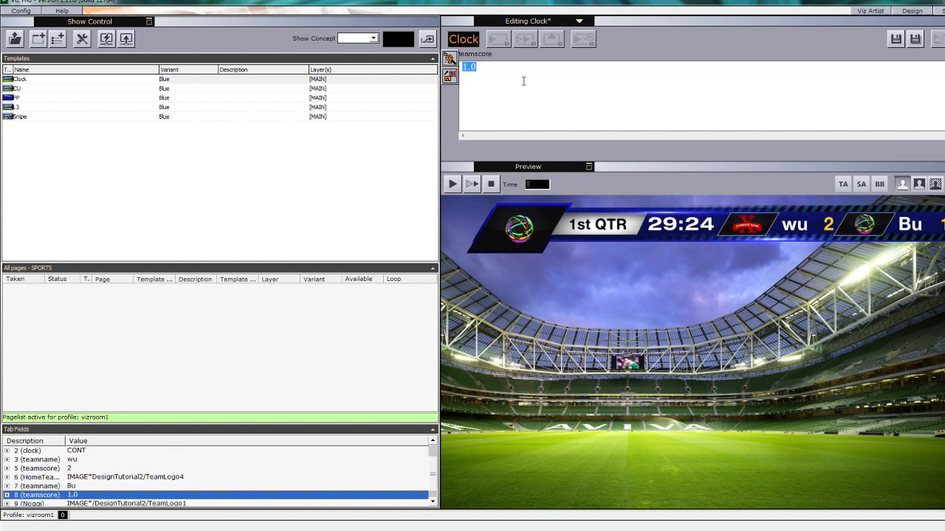
text(4)
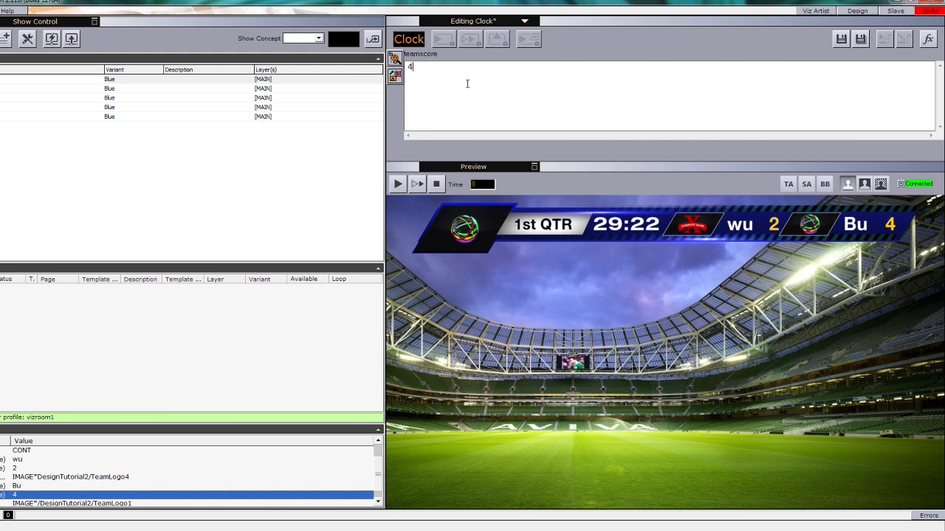
key(Tab)
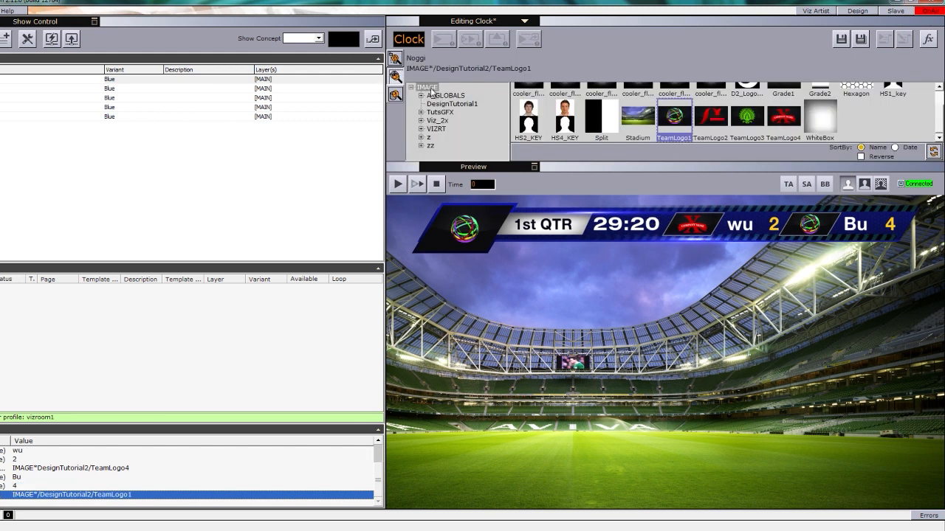
Switch the show concept to Green and play the Clock template's animation through in the preview.
click(319, 38)
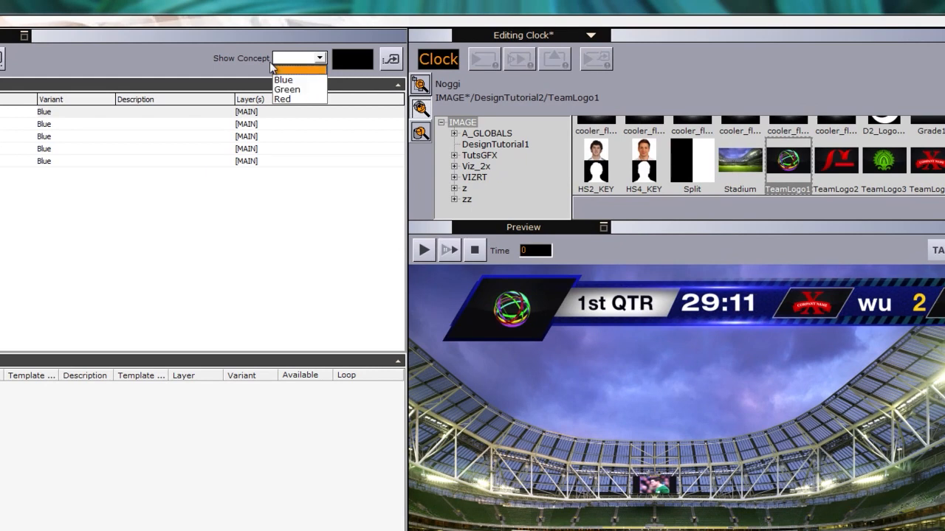
click(309, 89)
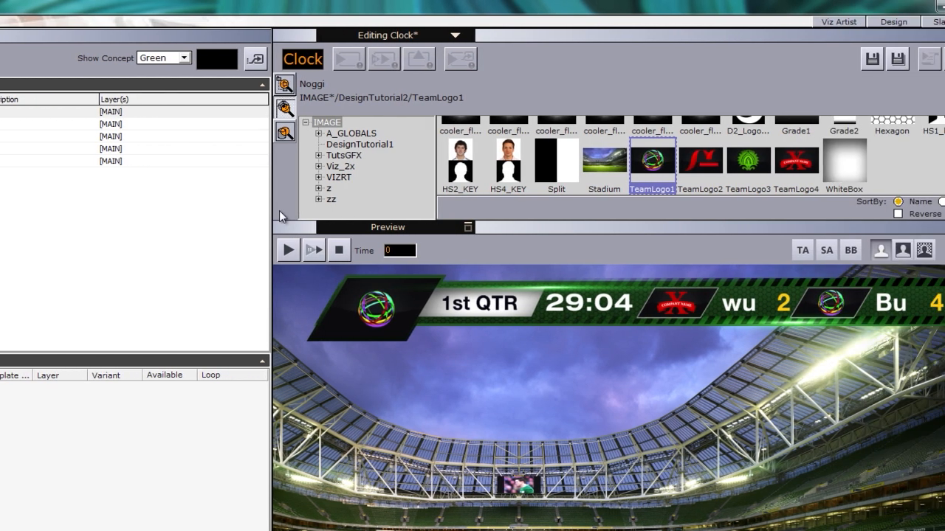
click(424, 252)
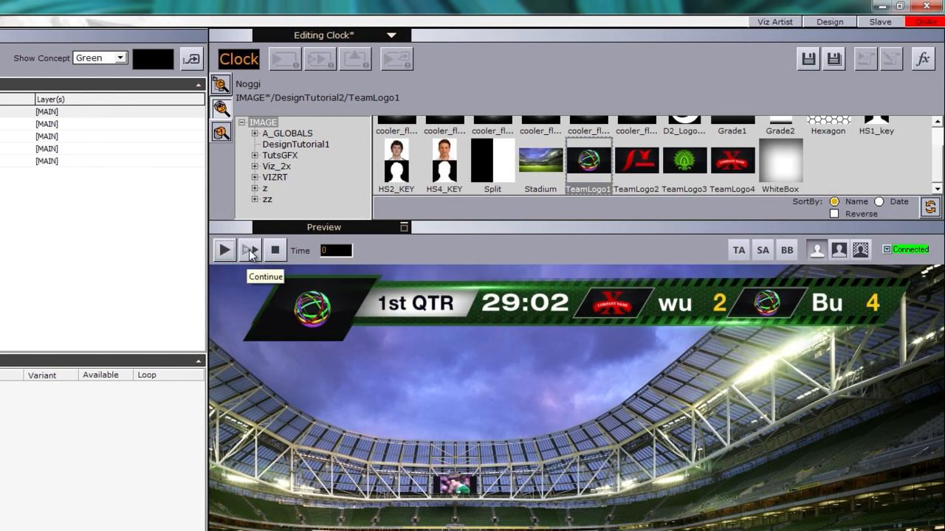
click(250, 252)
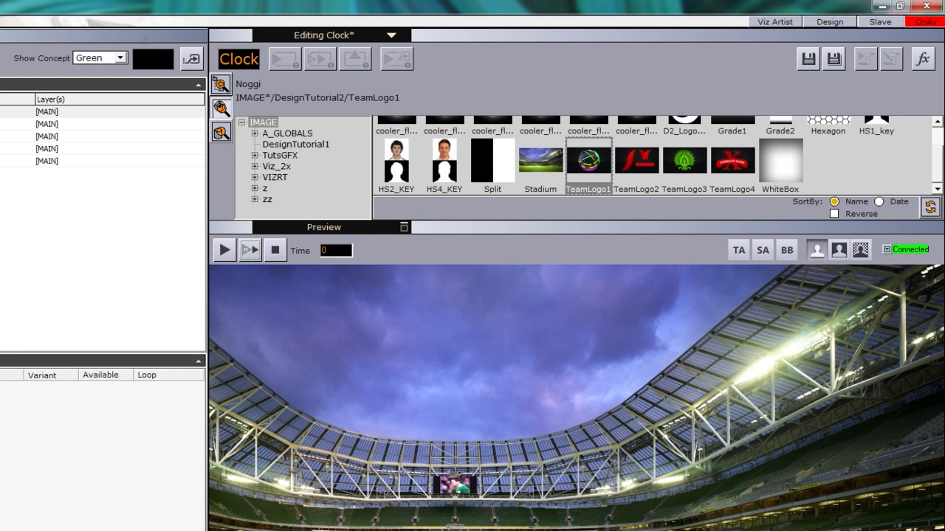
Switch the show concept to Red and play the Clock template's animation in the preview.
click(120, 58)
click(91, 101)
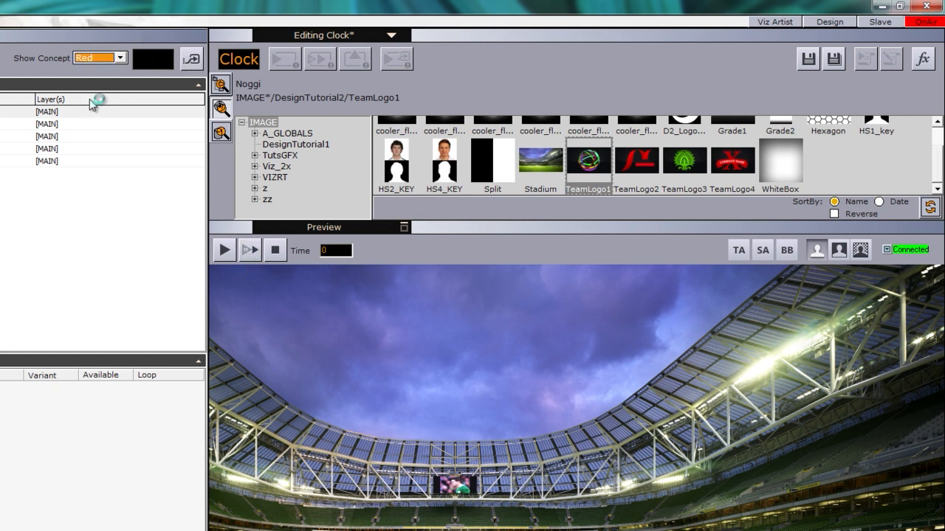
click(225, 251)
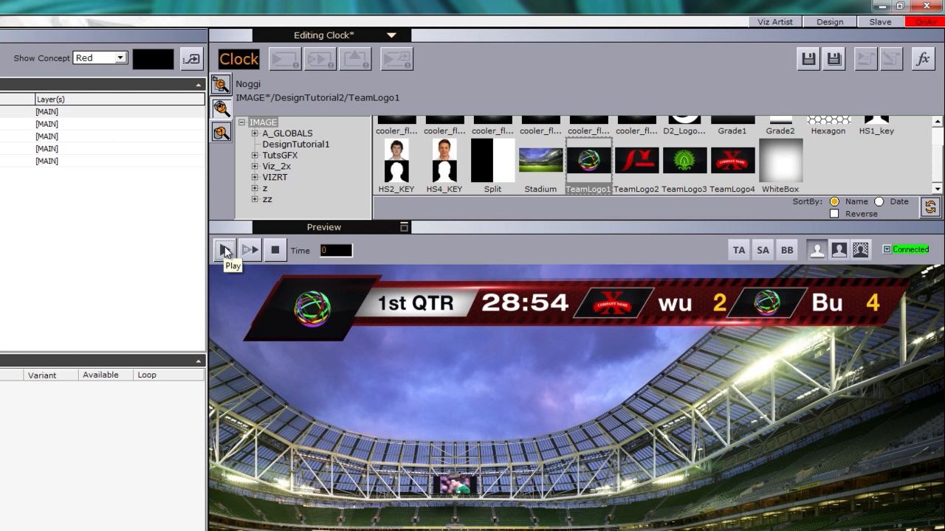
click(224, 251)
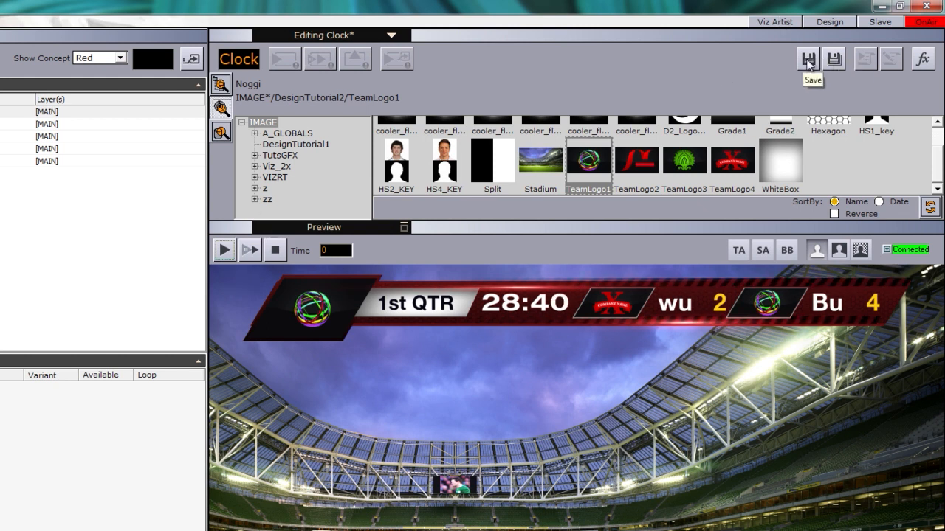
Save the filled-in Clock template as new page 1000.
click(835, 61)
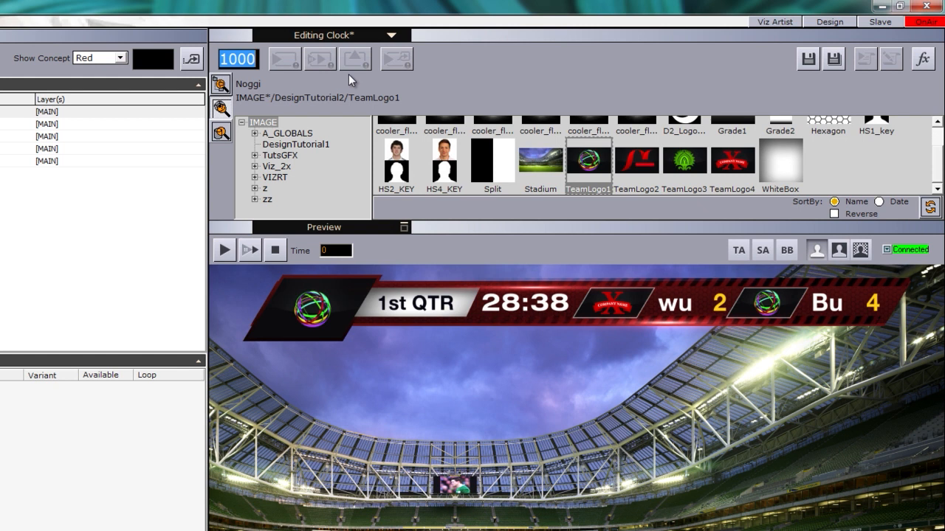
key(Return)
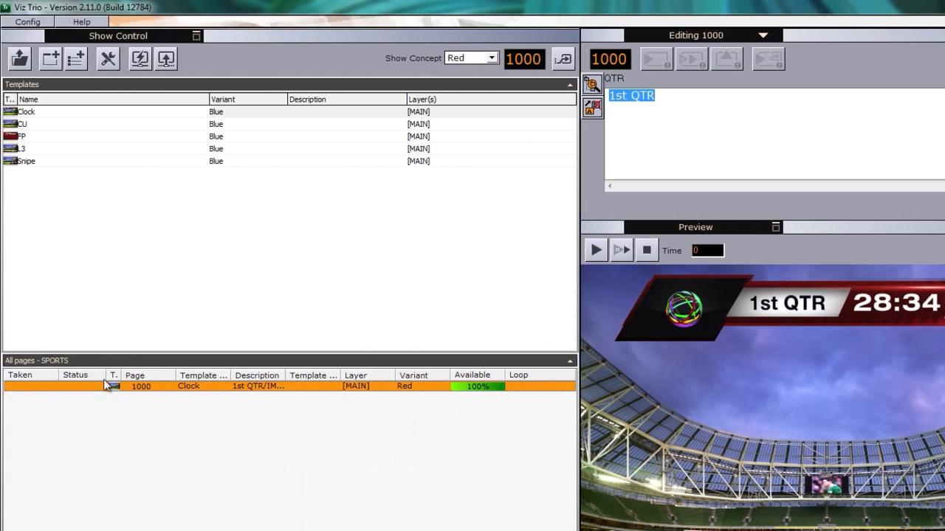
Load the CU template with the title text "Title" and the info text "asd;klfjjdf;laskjfd;ljasl;fj".
click(50, 125)
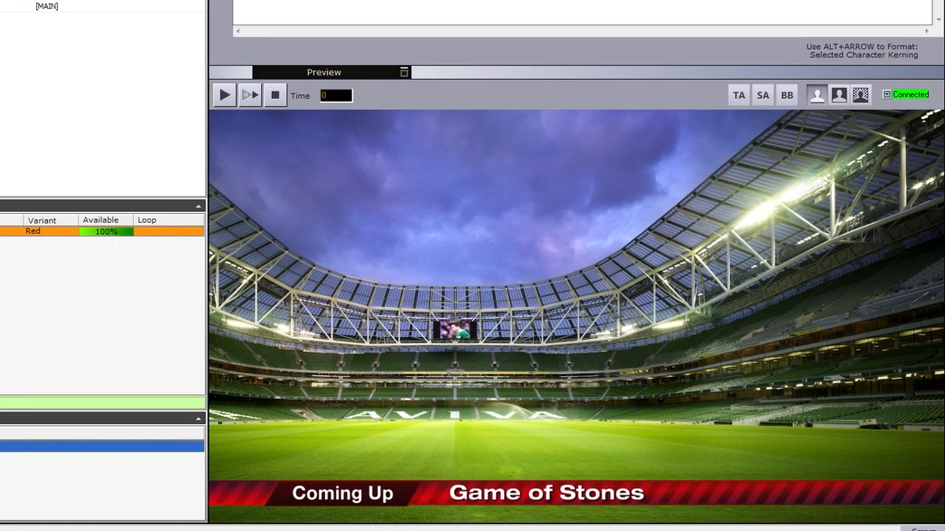
text(sdfsdasdfdsf)
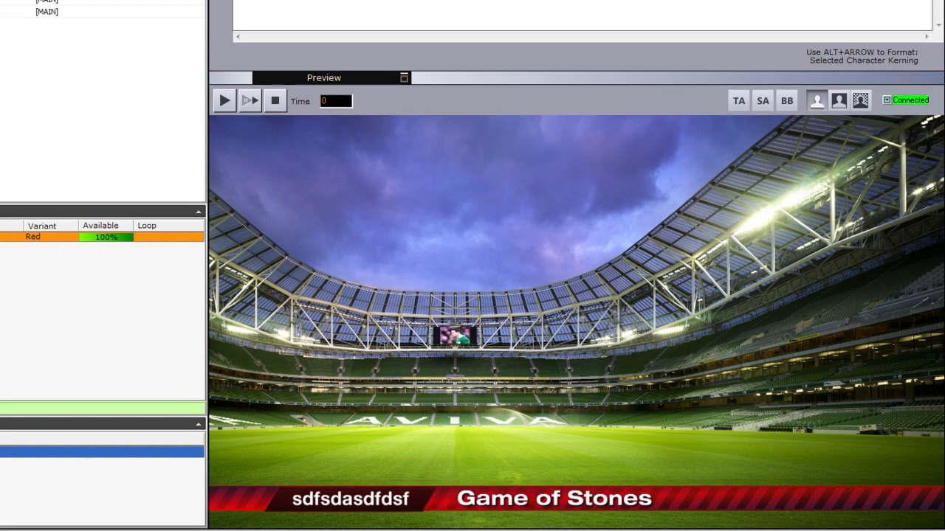
key(ctrl+a)
text(T)
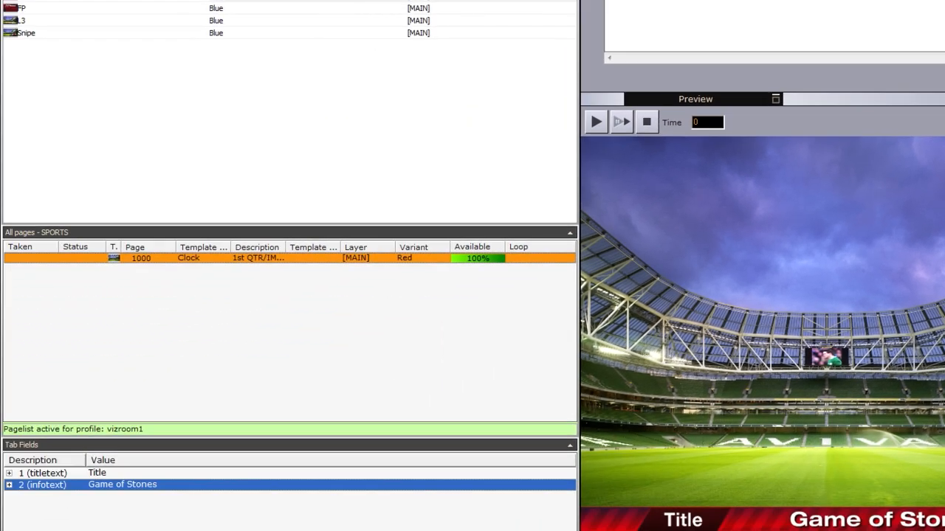
text(asd;klfjjdf;laskjfd;ljasl;fj)
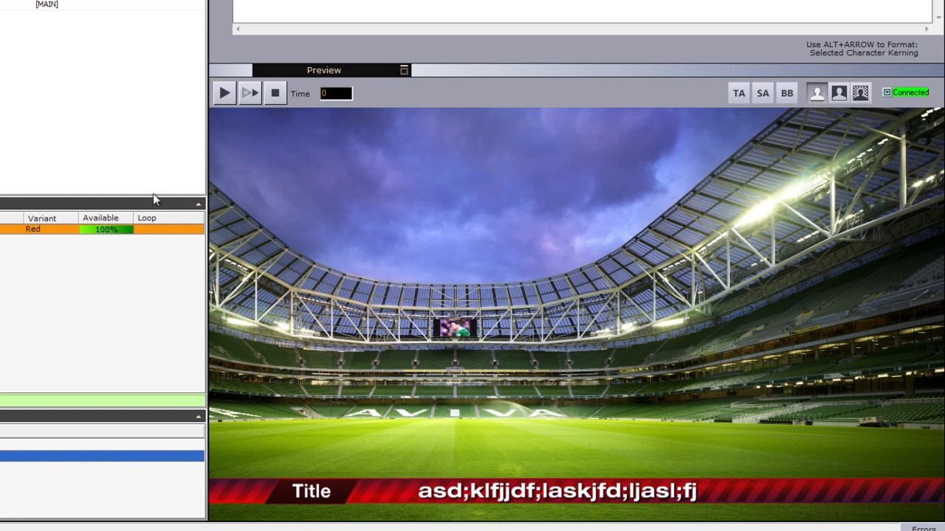
Replace the CU template's title text with "dssdfdsfsdfdsfds".
key(Tab)
text(ds)
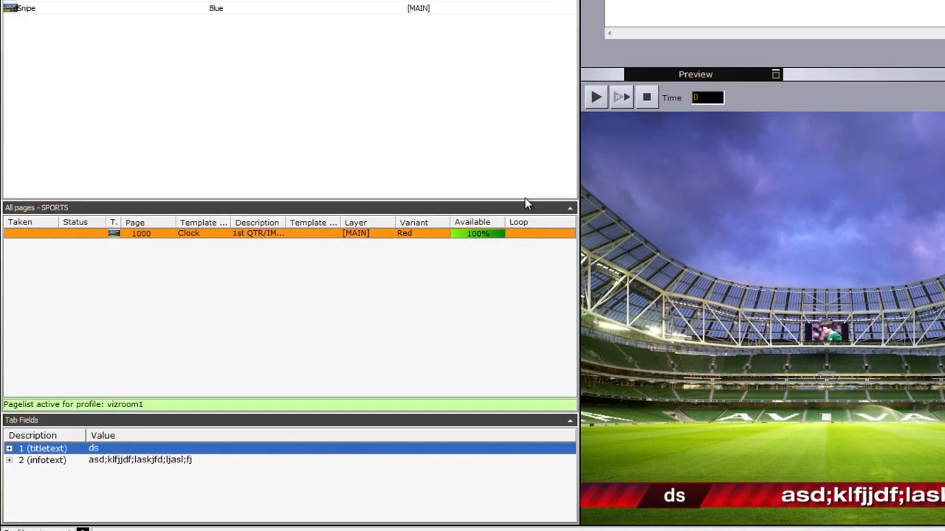
text(sdfdsfsdfdsf)
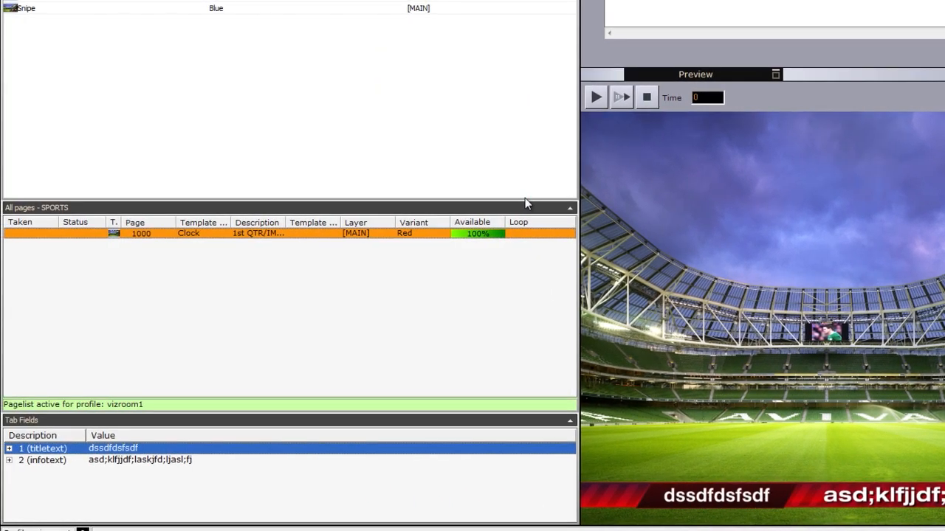
text(ds)
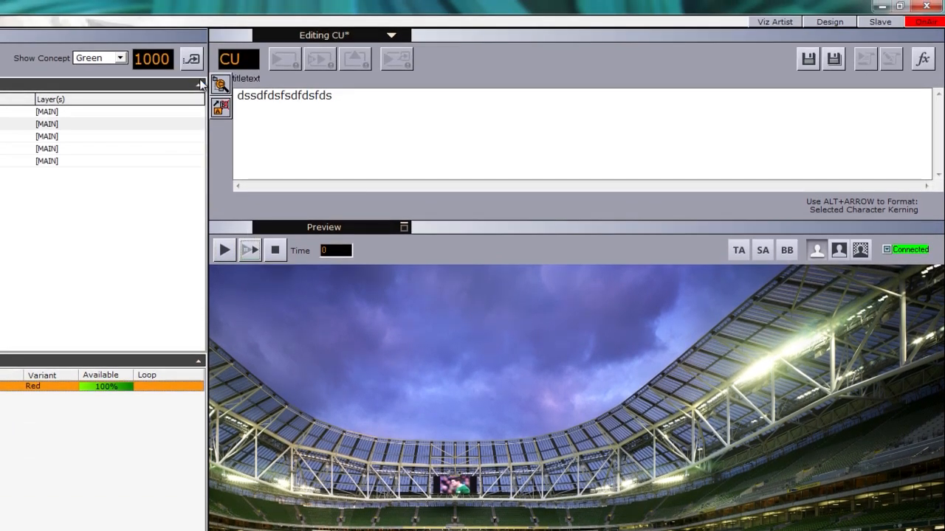
Switch the show concept to Blue and continue the CU template's animation to its end in the preview.
click(120, 58)
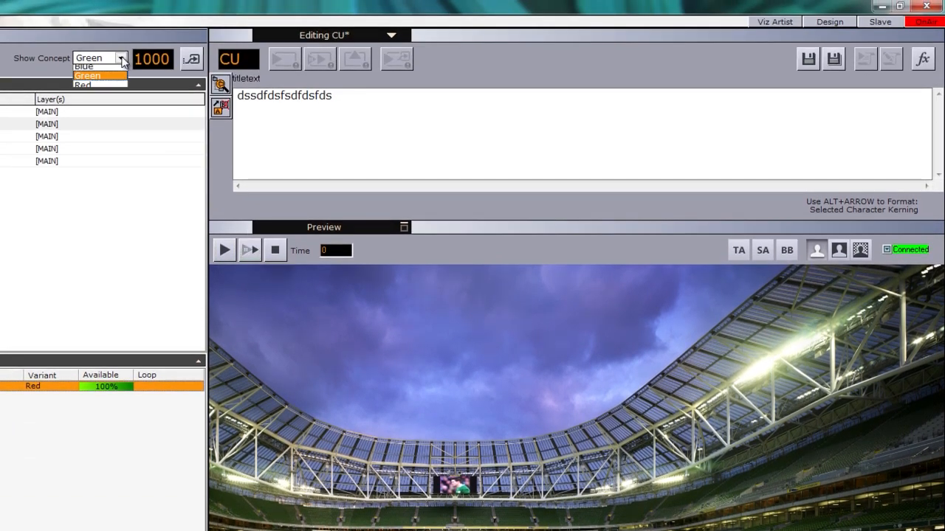
click(96, 76)
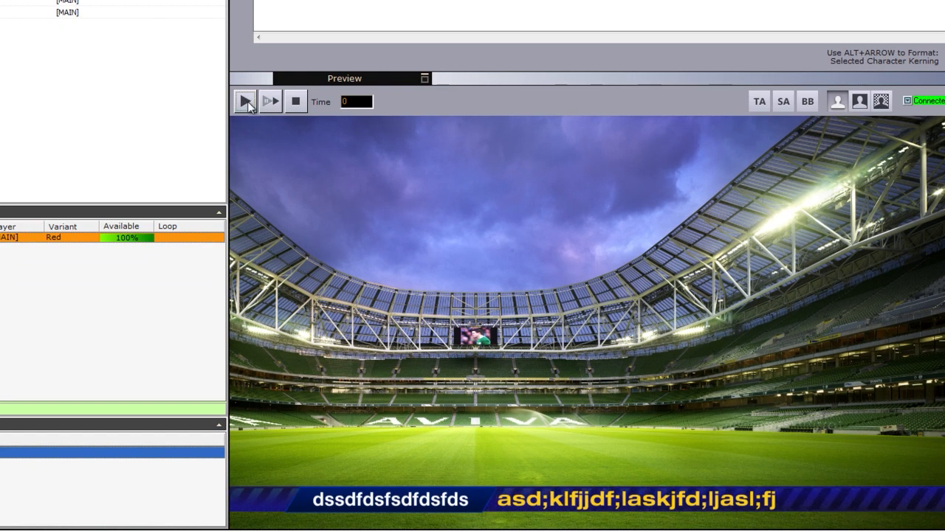
click(271, 102)
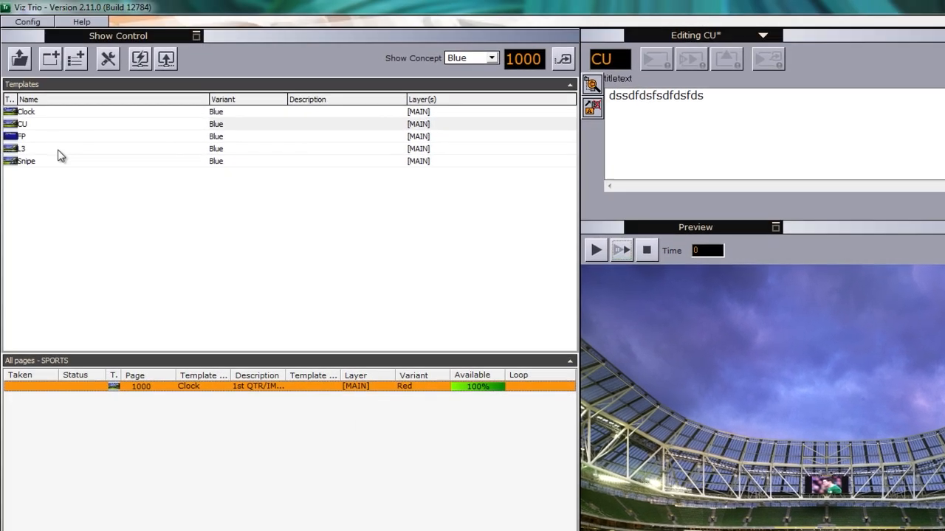
Load the L3 template and set its headline to "sadfl;ksajlfd;skjsd;lakjf" and its subline to "asdljfdsjfsdajfsdjjslsajja".
double_click(58, 149)
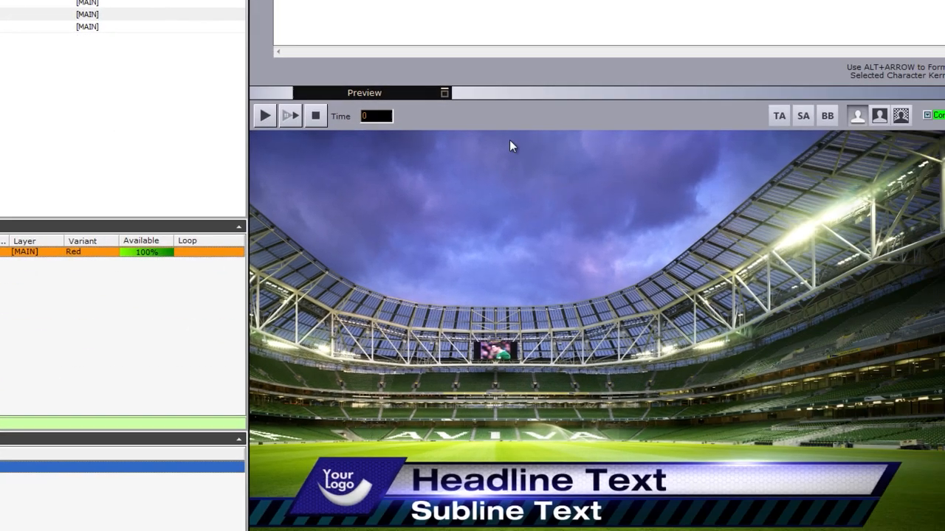
text(sadfl;ksajlfd;skjsd;lakjf)
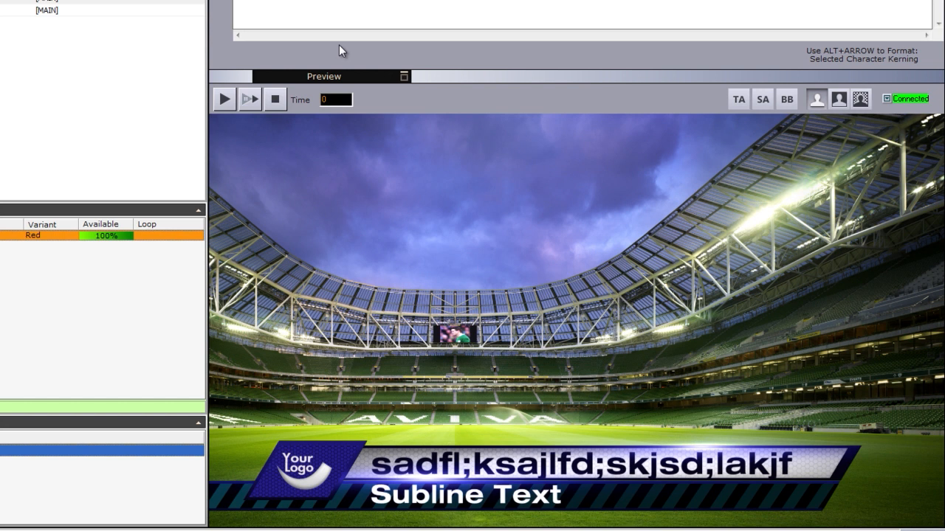
key(Tab)
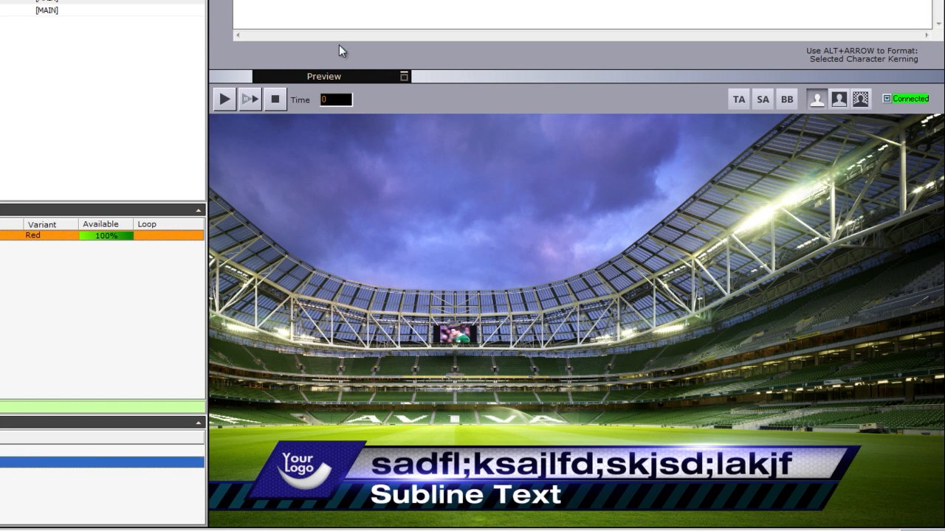
text(asdljfdsjfsdajfsdjjslsajja)
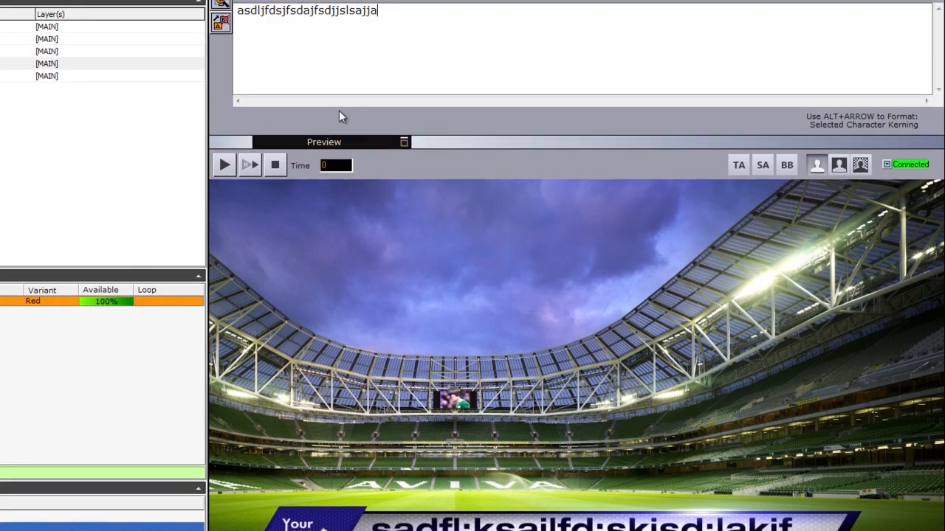
Replace the L3 template's logo image, trying TeamLogo1 and settling on TeamLogo3.
key(Tab)
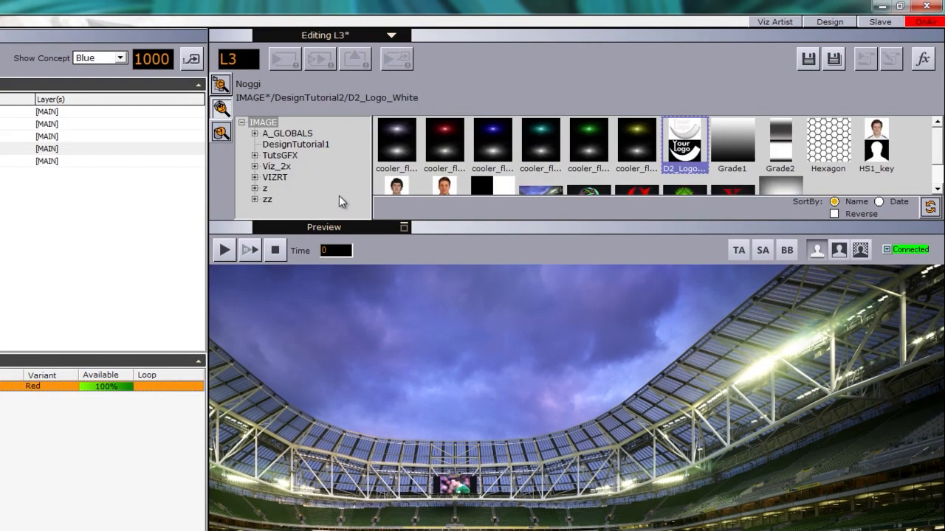
click(600, 190)
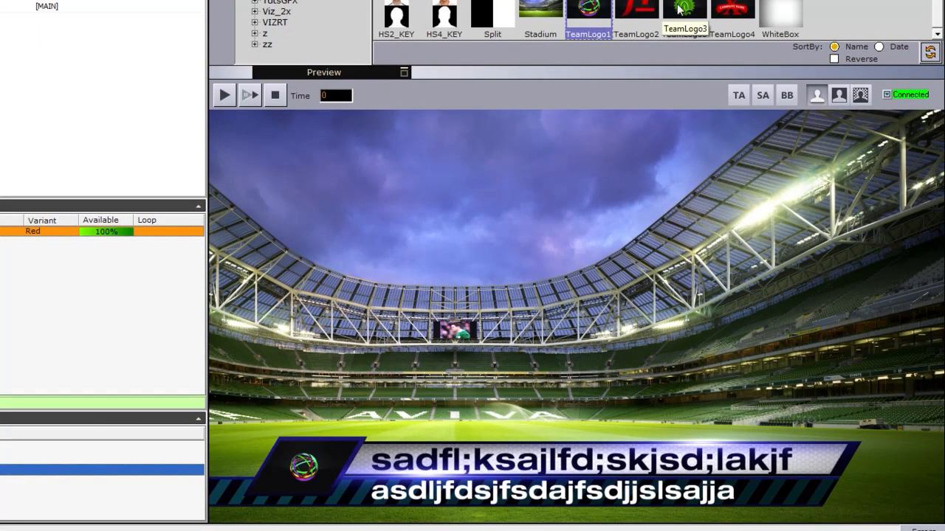
click(678, 114)
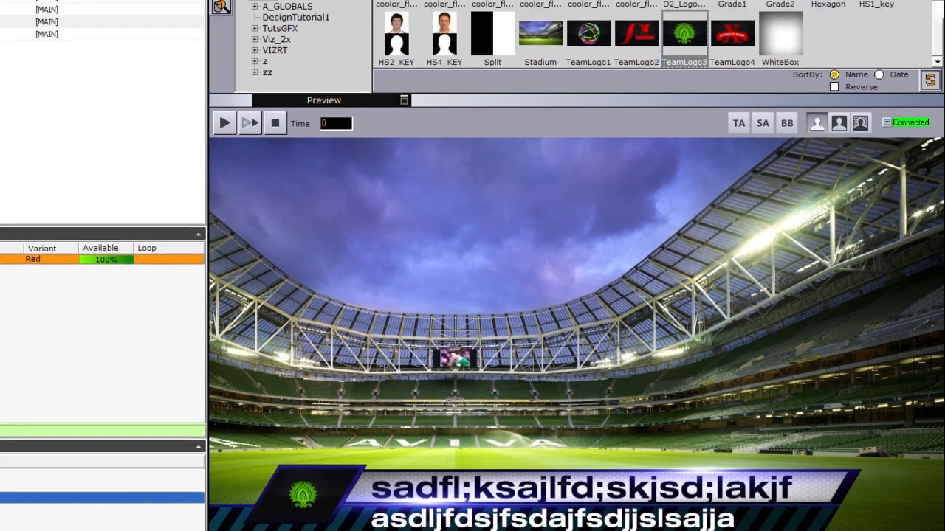
Test the L3 template's animation through to its end in the preview with the show concept set to Green and to Red.
click(120, 41)
click(103, 89)
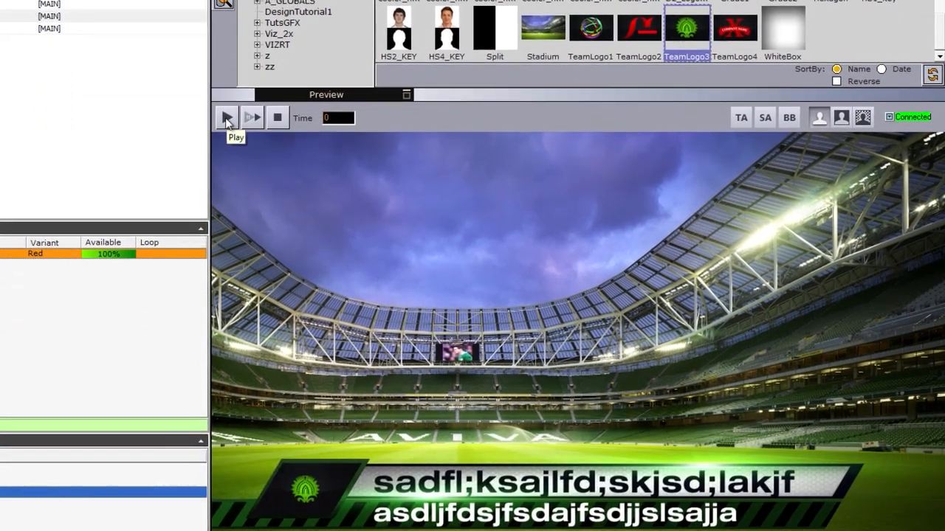
click(225, 250)
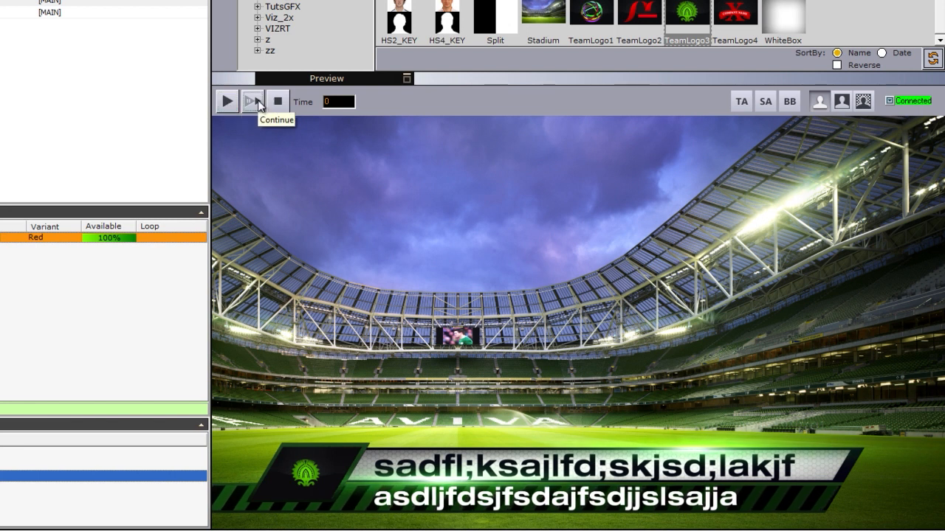
click(258, 101)
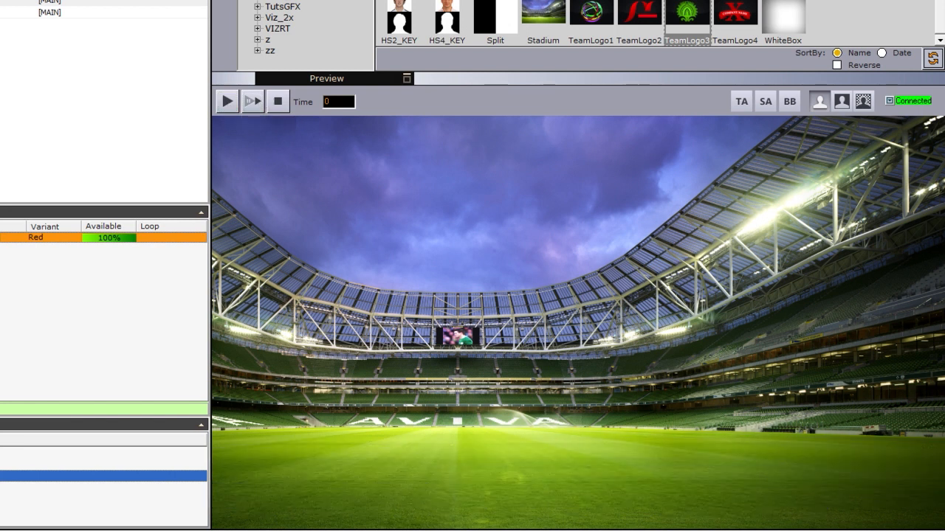
click(228, 104)
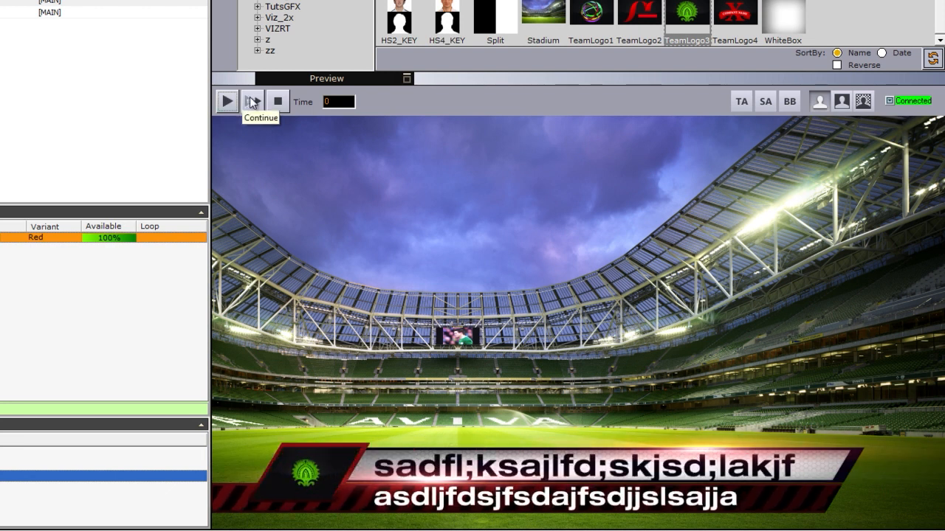
click(253, 101)
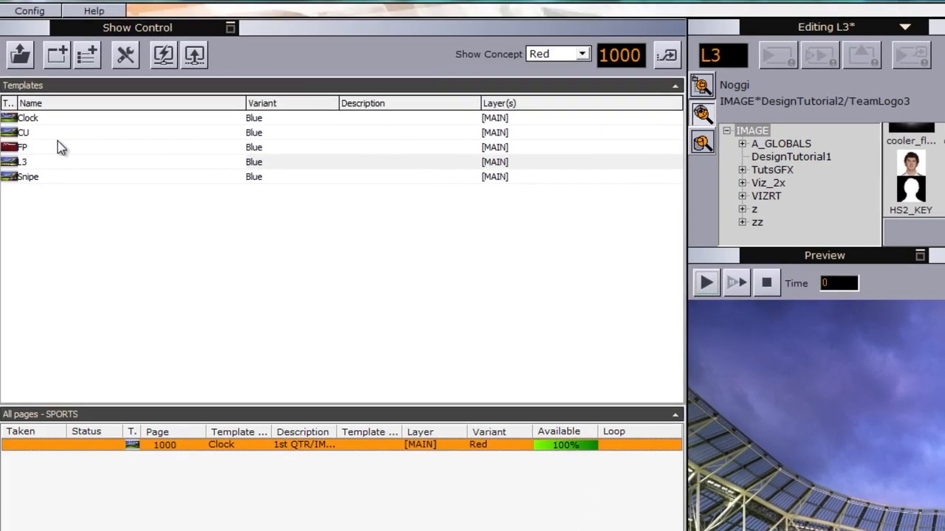
Load the FP template and set its headline to "sadfsadfsadfasdfasdfsad" and its subline to "asfasfasdfasdfasfas".
click(58, 150)
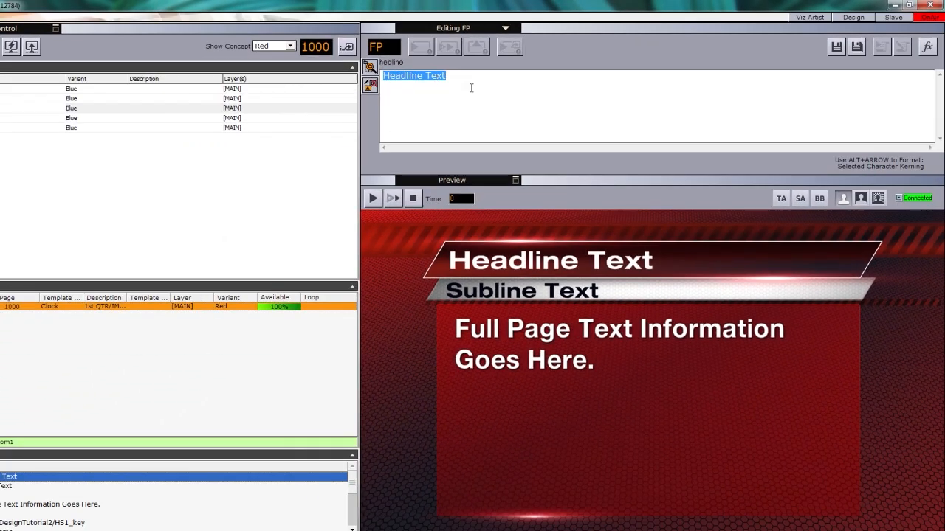
text(sadfsadfsadfasdfasdfsad)
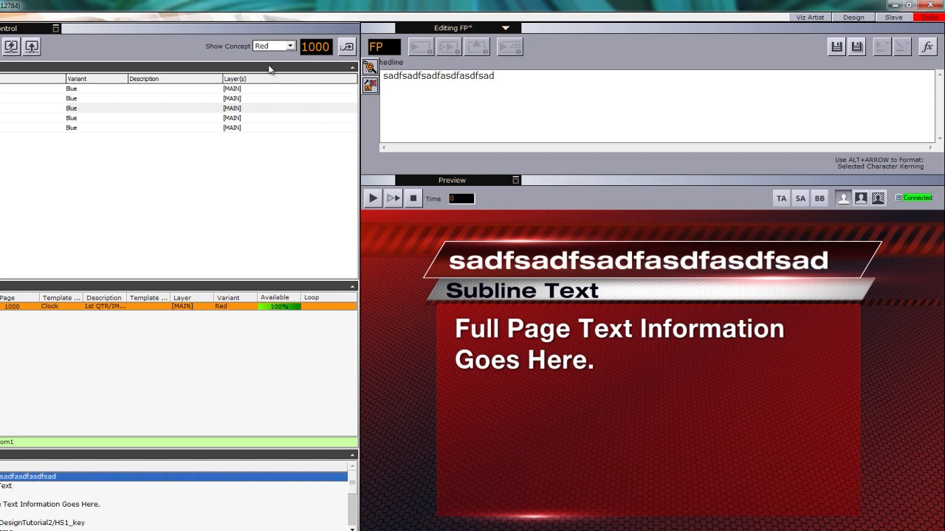
key(Tab)
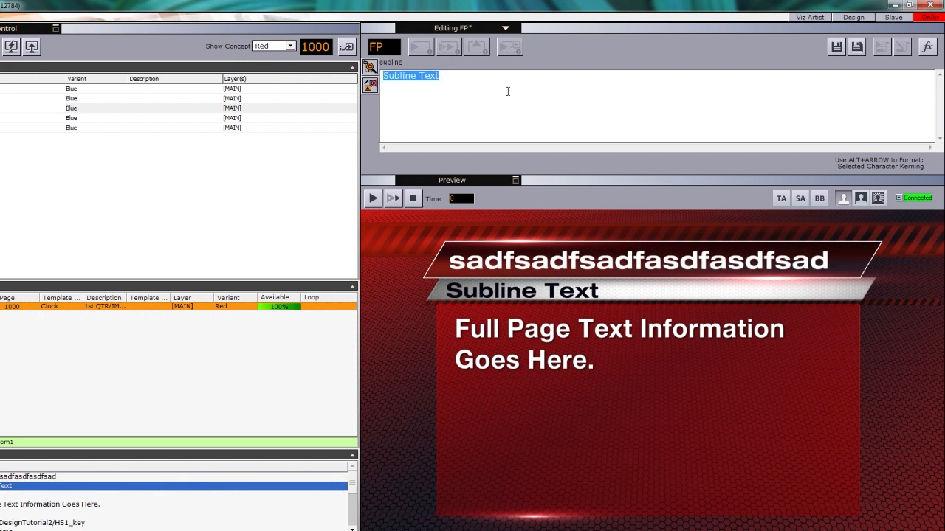
text(asfasfasdfasdfasfas)
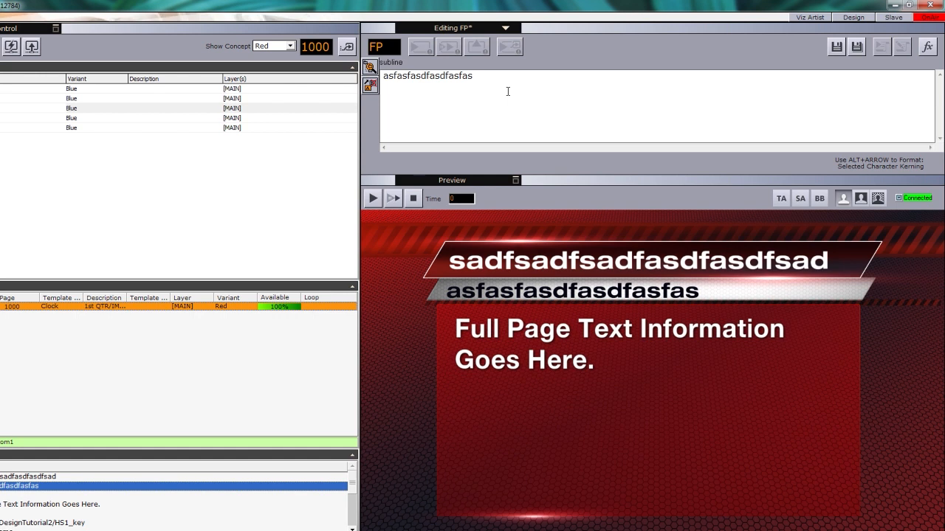
Try the FP template's picture layout through the text-or-picture choice and set the choice back to 0.
key(Tab)
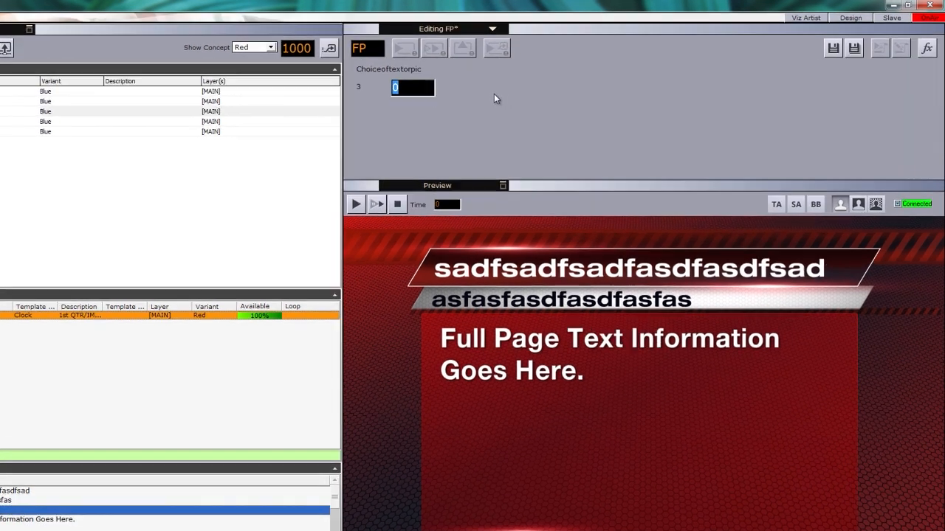
text(1)
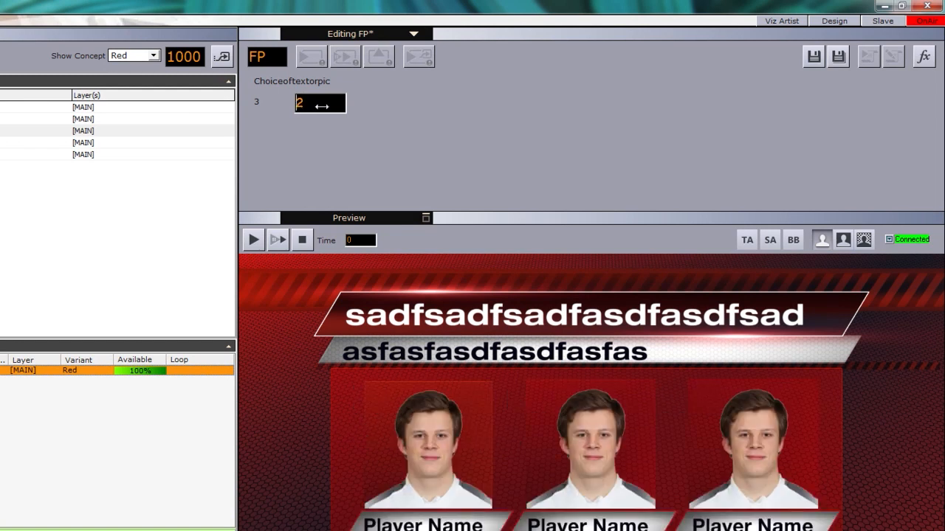
text(0)
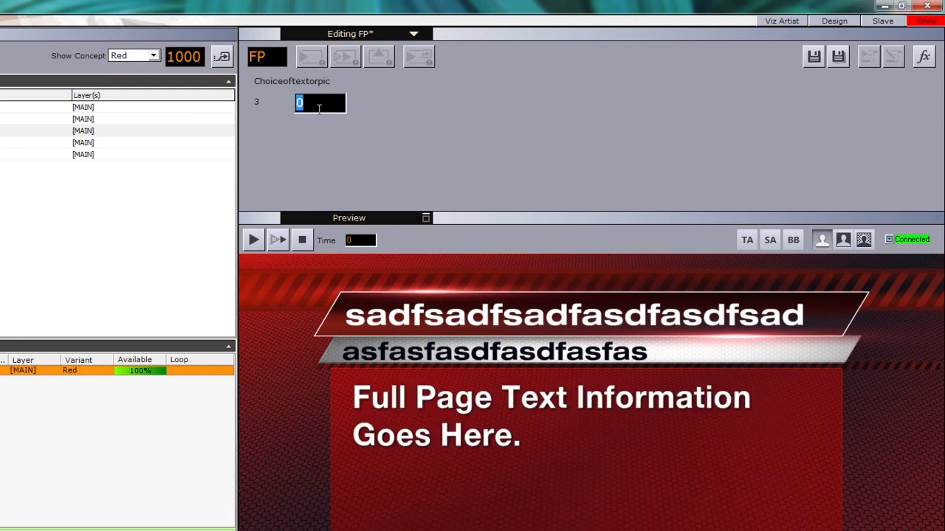
Fill the full-page text with several lines of filler starting ";lksdajf s;lsaj" and trim it to "j;f js a;jf;asj;aj;a j;ja;ajf;a;f;".
key(Tab)
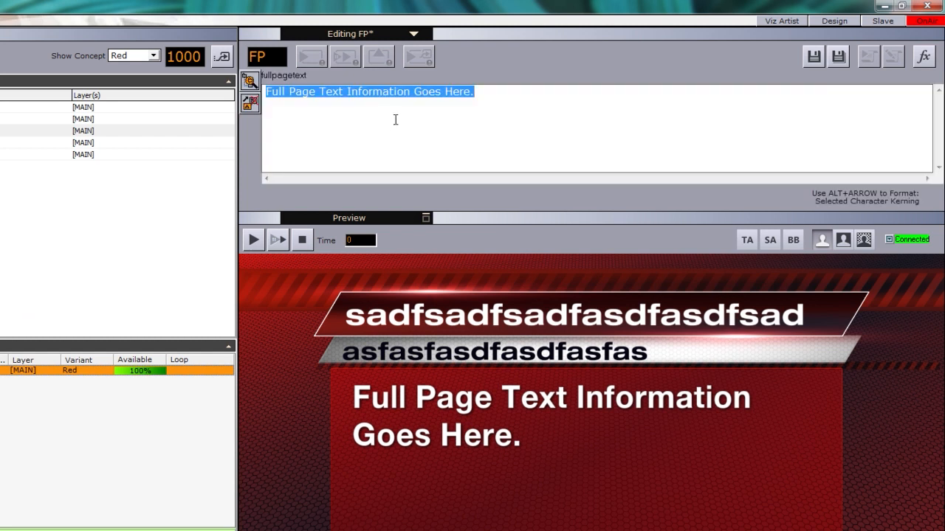
drag(481, 96, 229, 83)
text(;lksda)
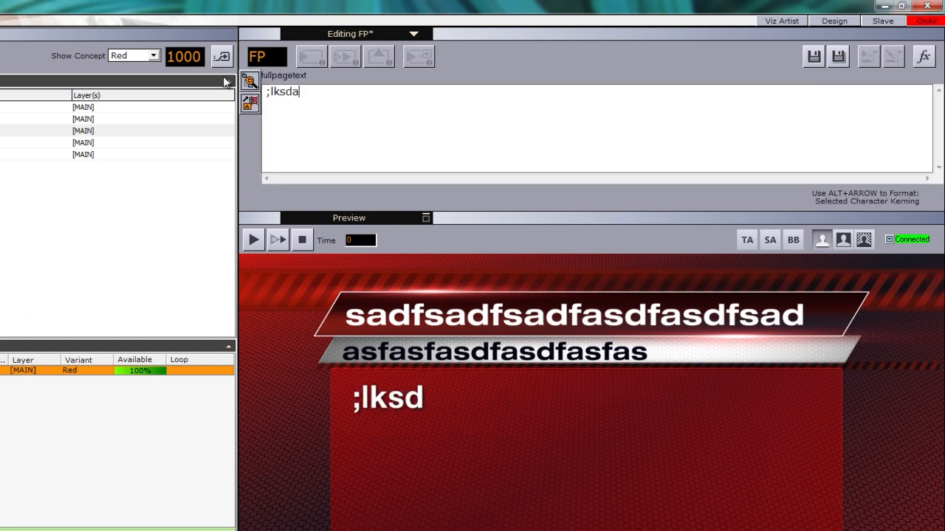
text(jf s;lsaj f;alsjf as;ljfs a;sjf)
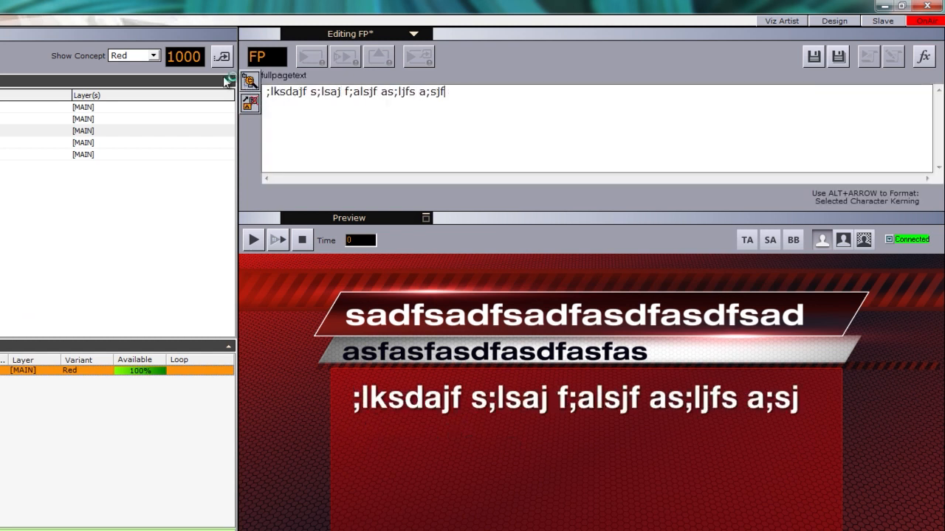
text( a;asjf;asl fa;sfj a;ajf afja)
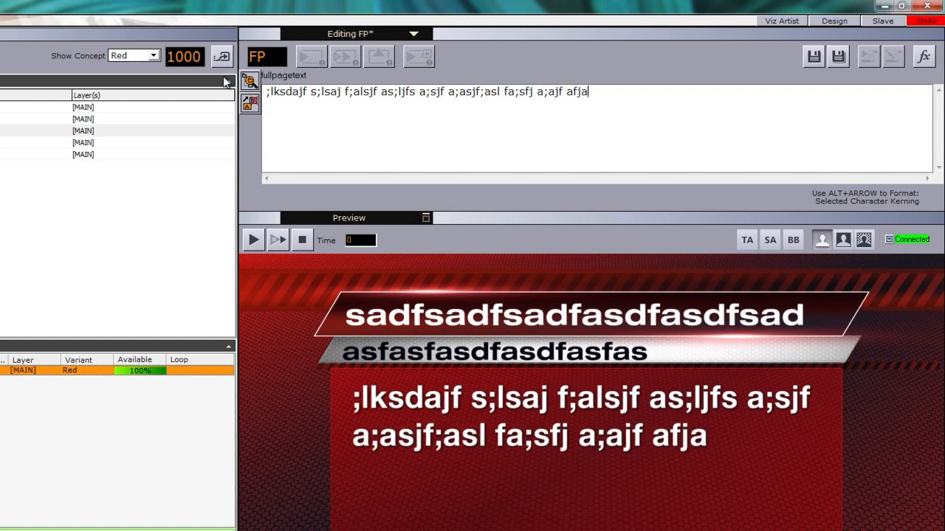
text(jfaksjfa a;jf;asjf )
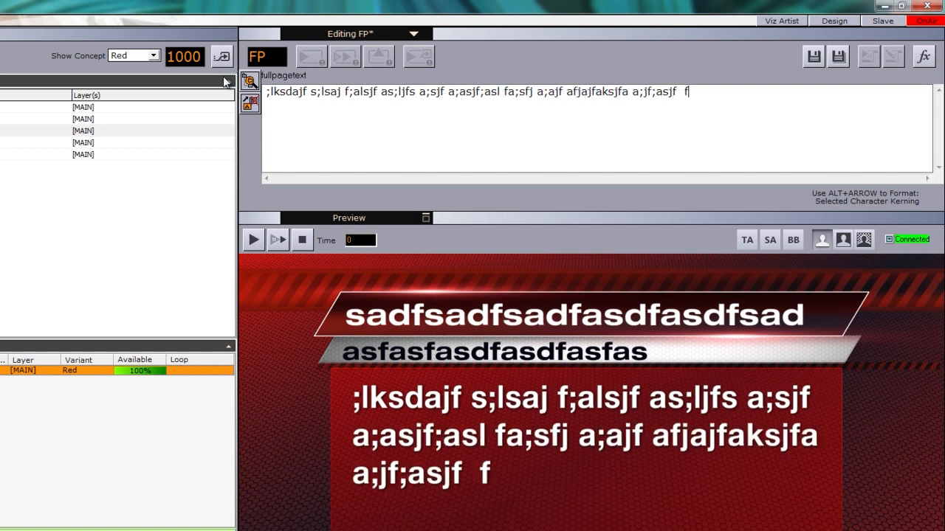
text( f   lajsfajs f;asjf a;sljf a;s)
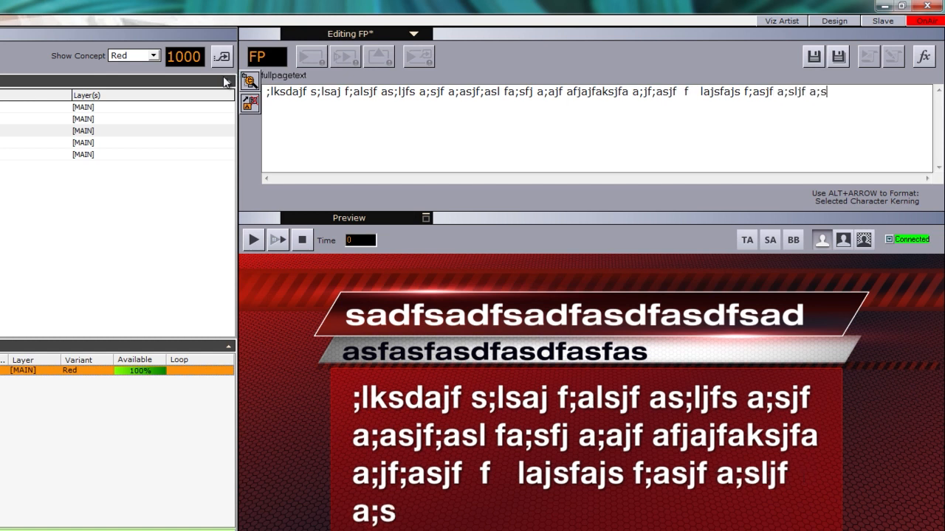
text(jf;asf;asjf;aj  j;f js a;jf;a)
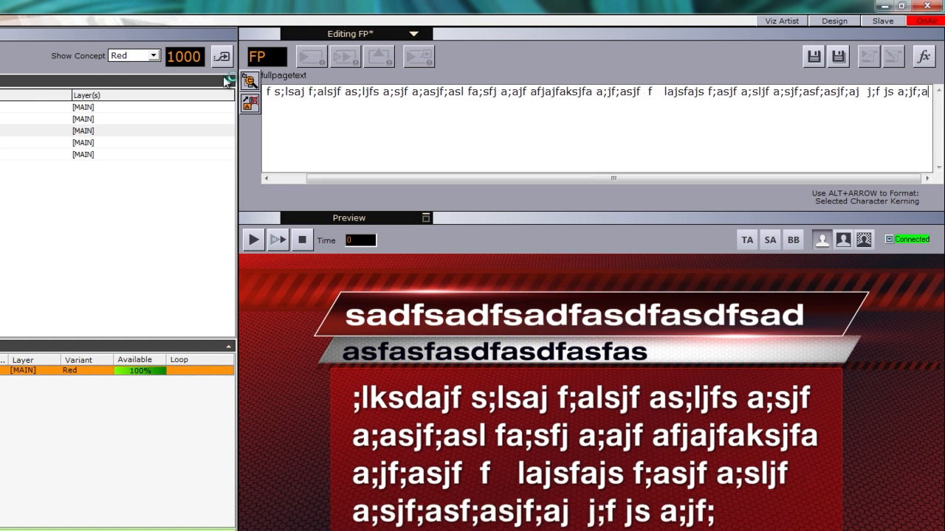
text(sj;aj;a j;ja;ajf;a;f;)
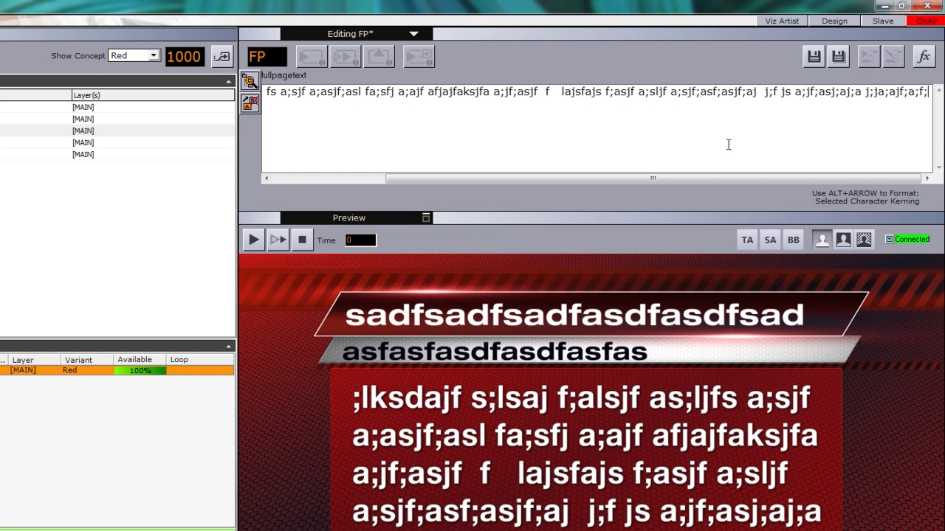
drag(755, 94, 183, 86)
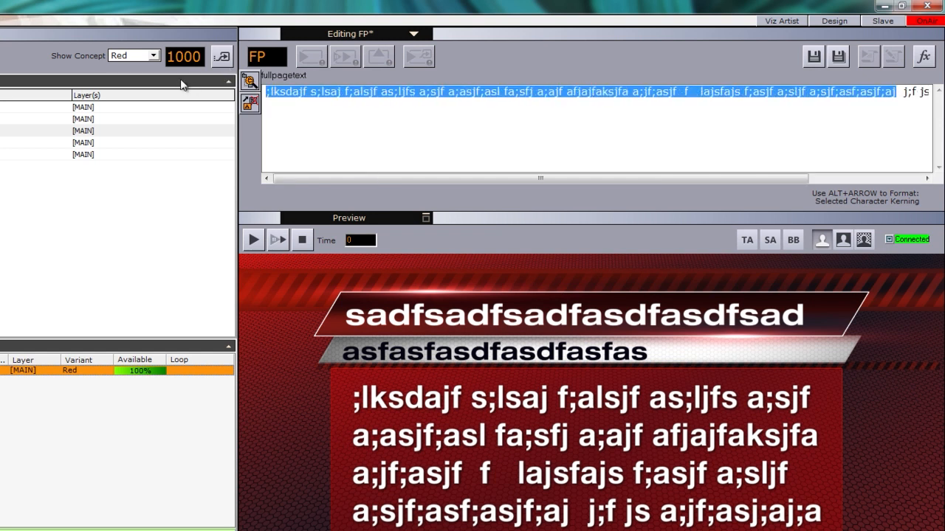
key(BackSpace)
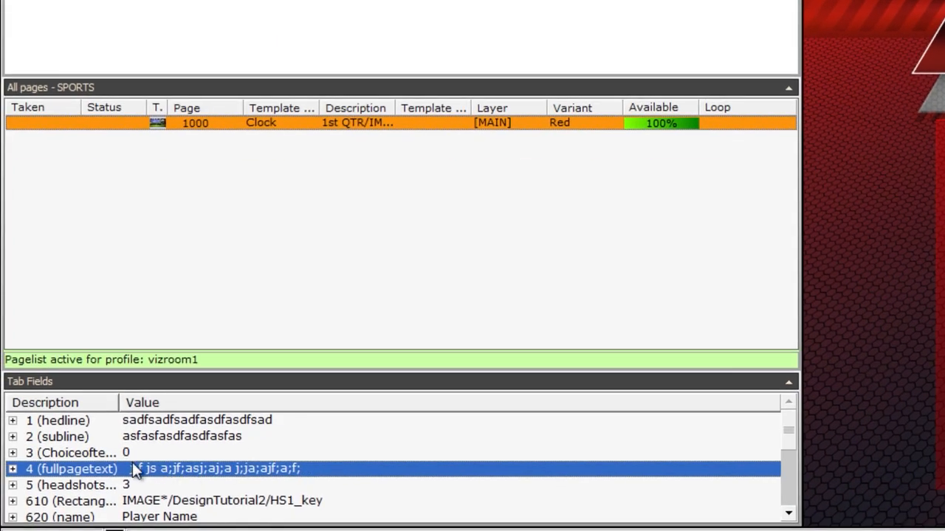
Set the FP template's text-or-picture choice to 1 and its headshots choice to 2, trying 1 and 3 headshots on the way.
click(175, 452)
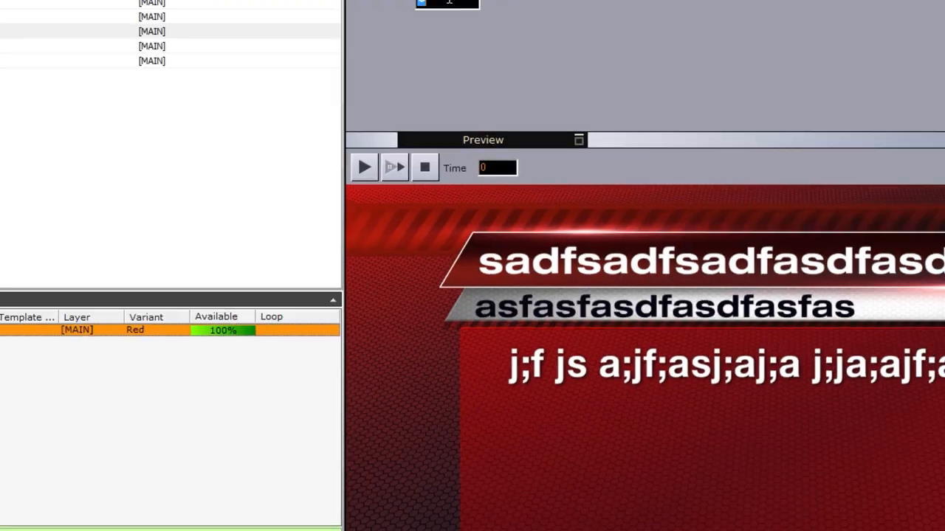
text(1)
key(Tab)
key(Tab)
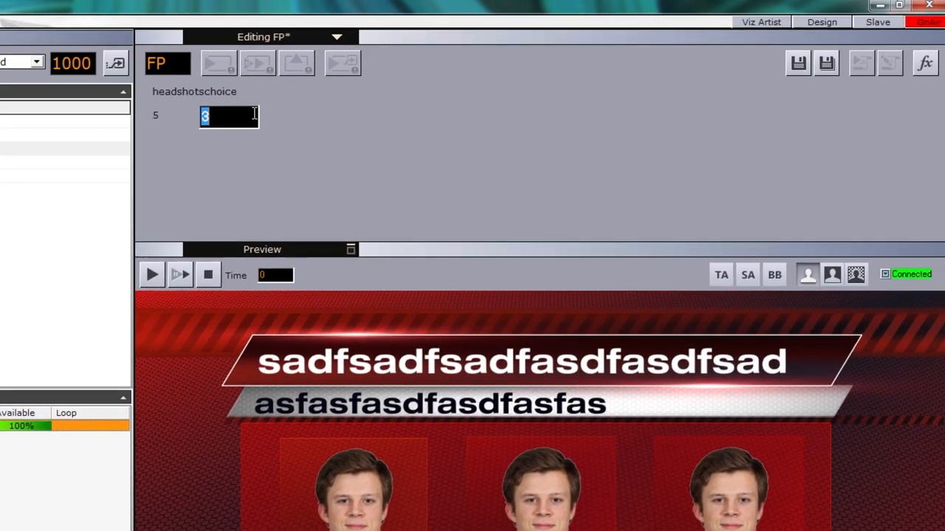
drag(227, 118, 225, 119)
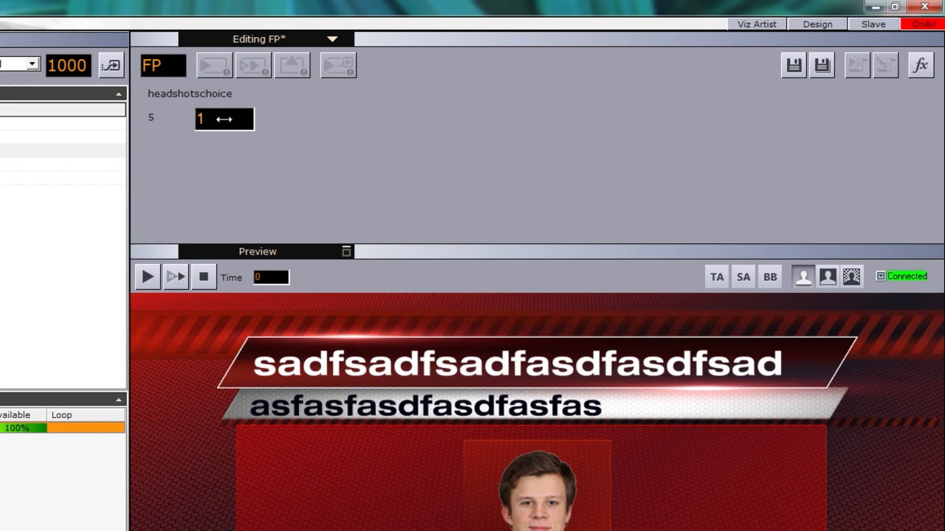
drag(223, 119, 225, 119)
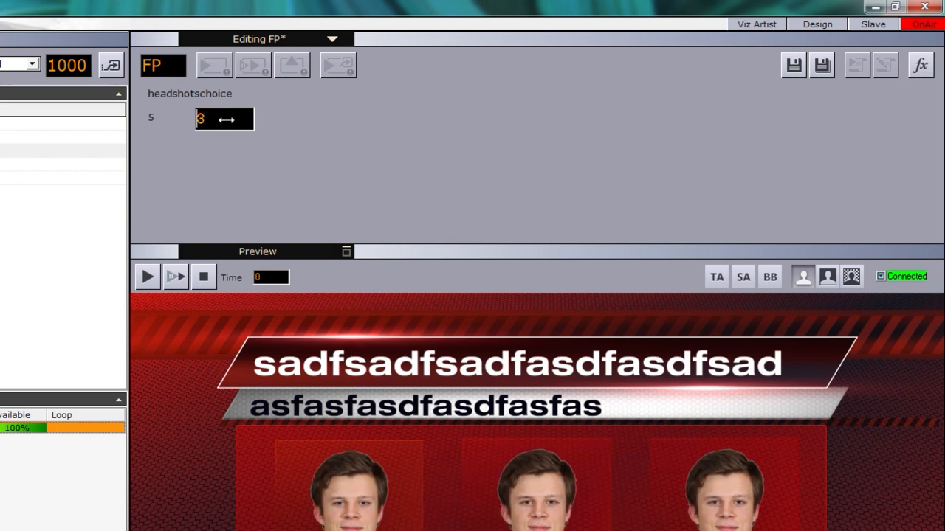
text(2)
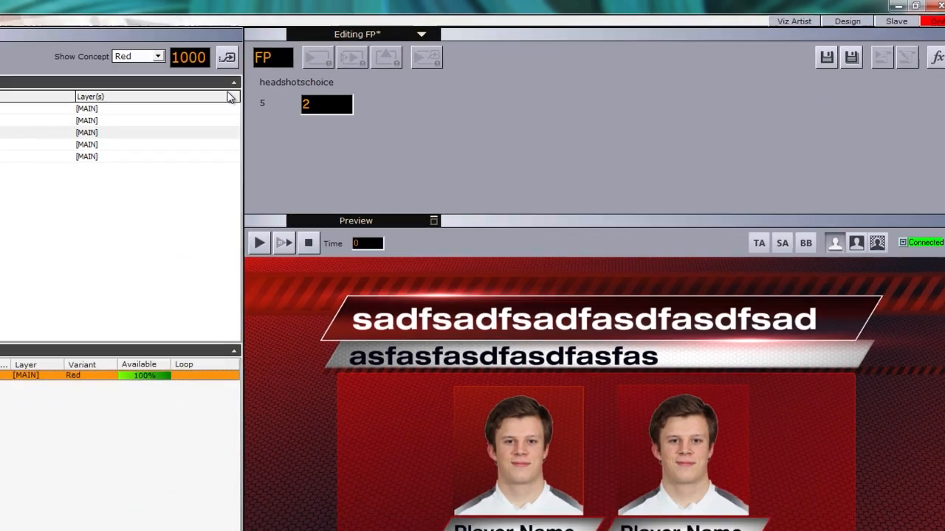
Set the first headshot's image to HS2_KEY and its name text to "Player Two".
key(Tab)
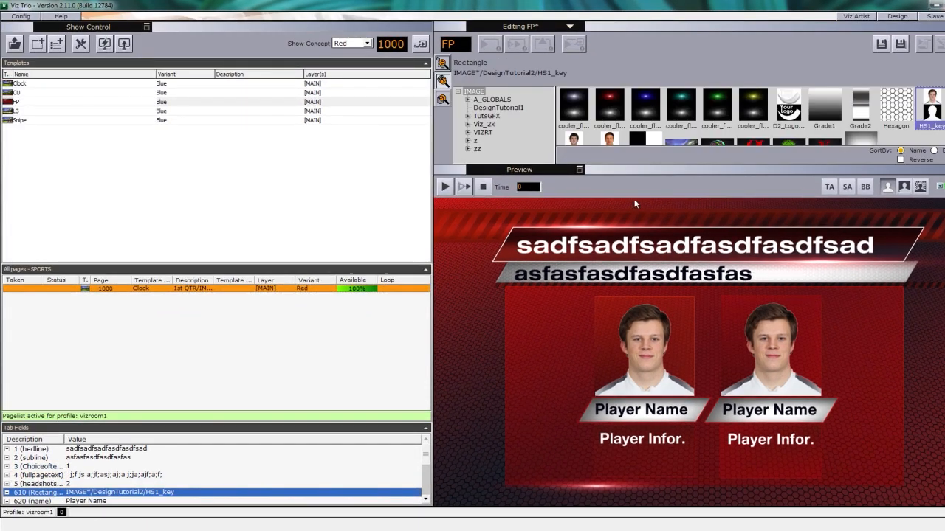
click(579, 143)
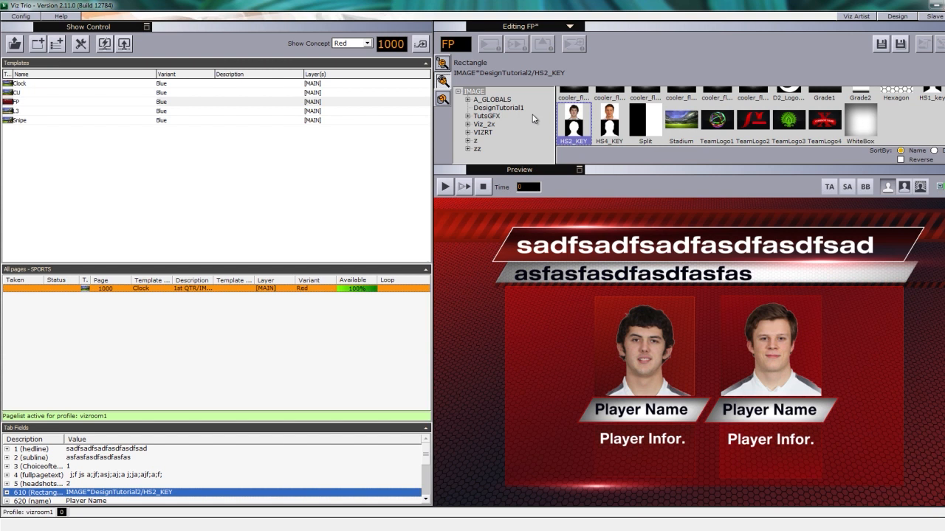
key(Tab)
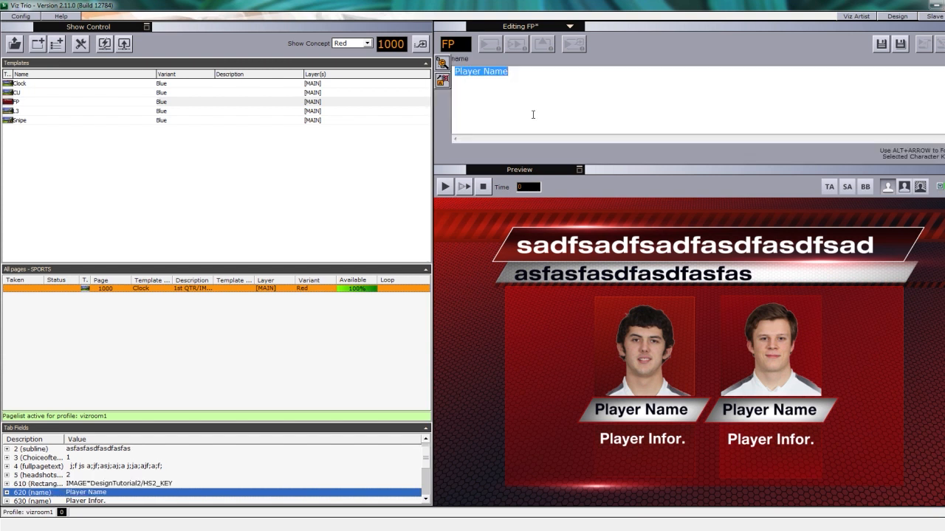
text(P)
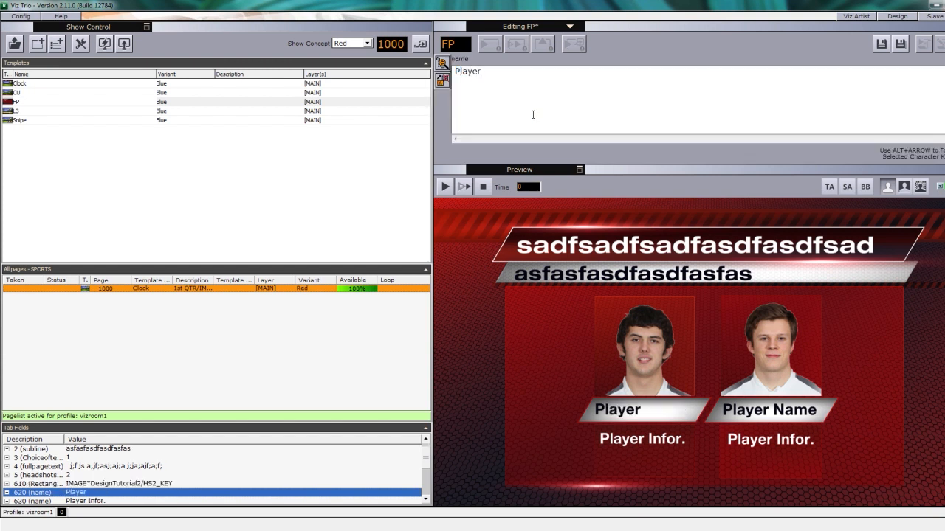
key(Tab)
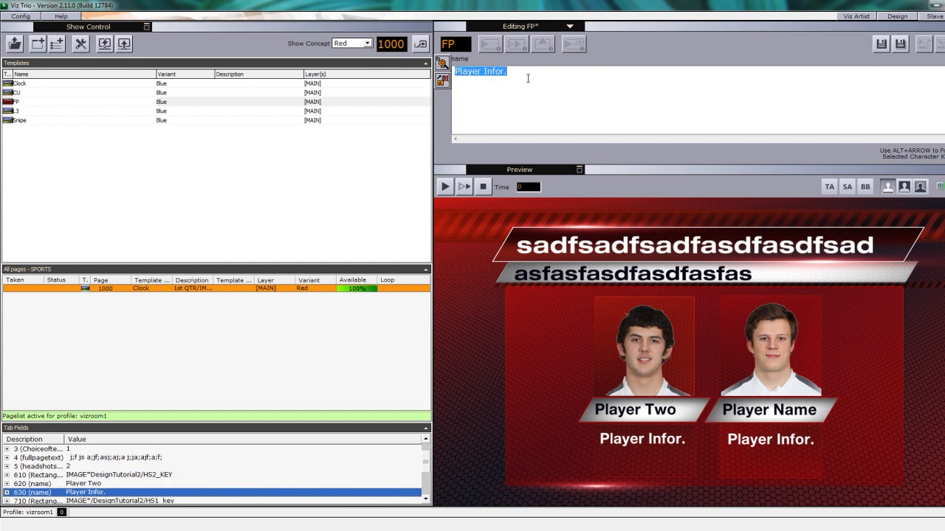
Set the first headshot's info text to ";laksjfj ;ljfksja f;slajdf asfj lksjfddkf dkfj".
text(;laksjfj ;ljfksja f;slajd)
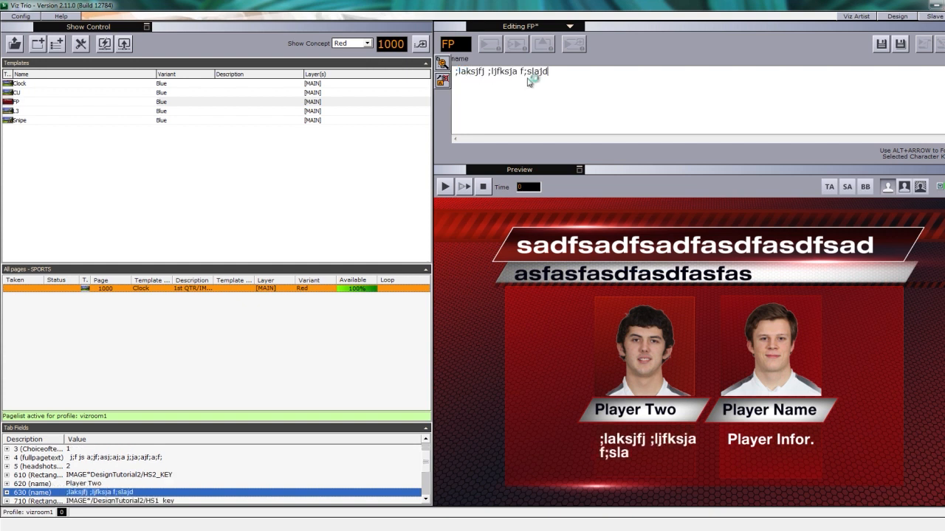
text(f asfj lksjfddkf dkfj)
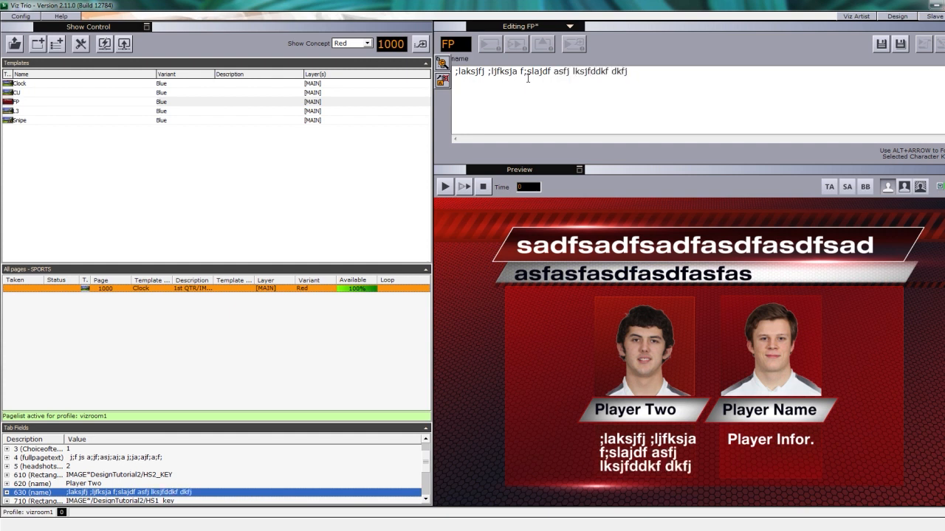
key(Tab)
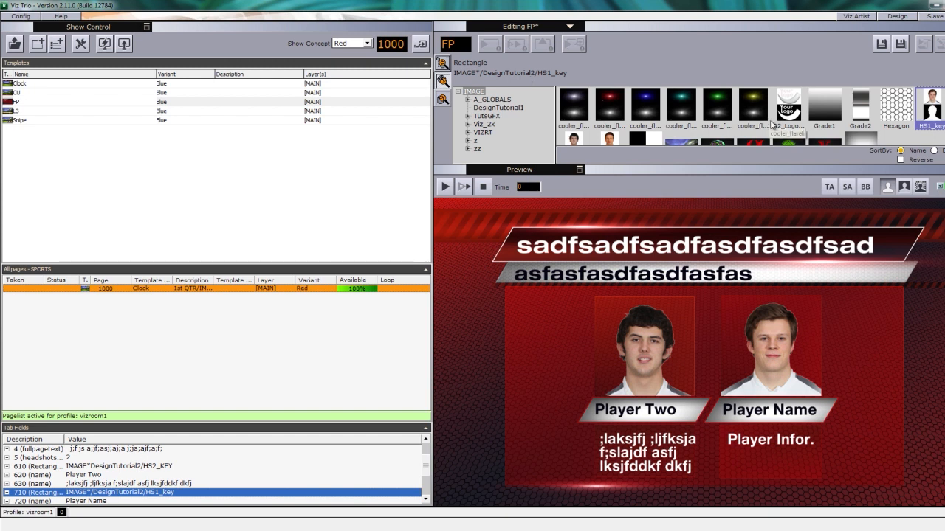
Try HS4_KEY as the second headshot's image and set it back to HS1_key.
scroll(610, 141, down, 1)
click(609, 122)
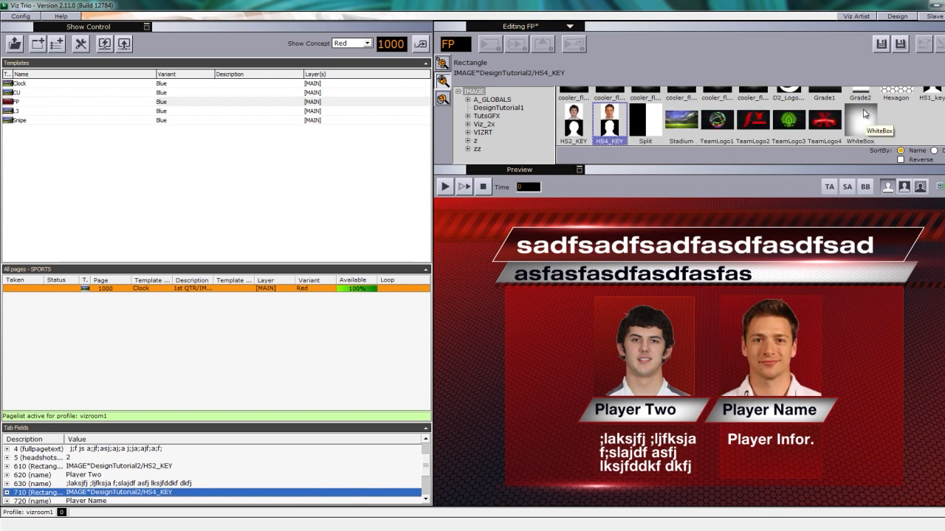
scroll(598, 133, up, 1)
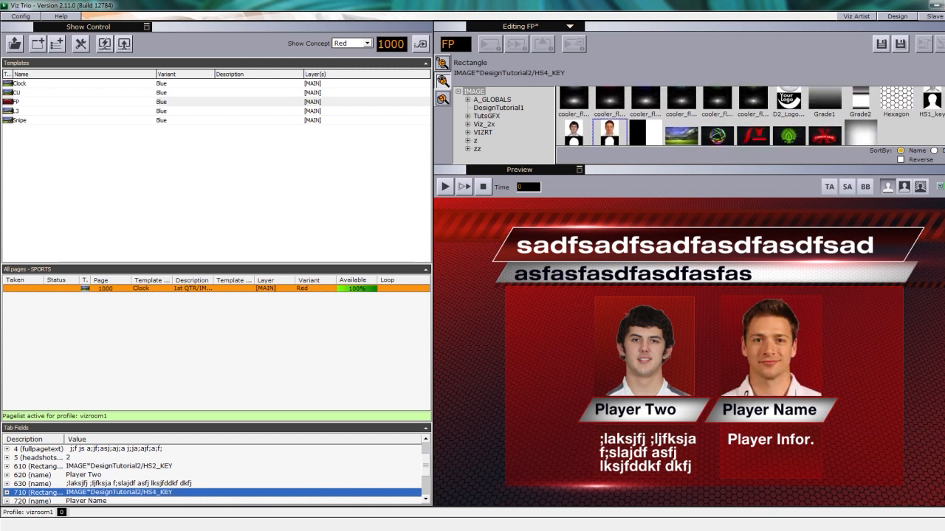
scroll(597, 133, up, 1)
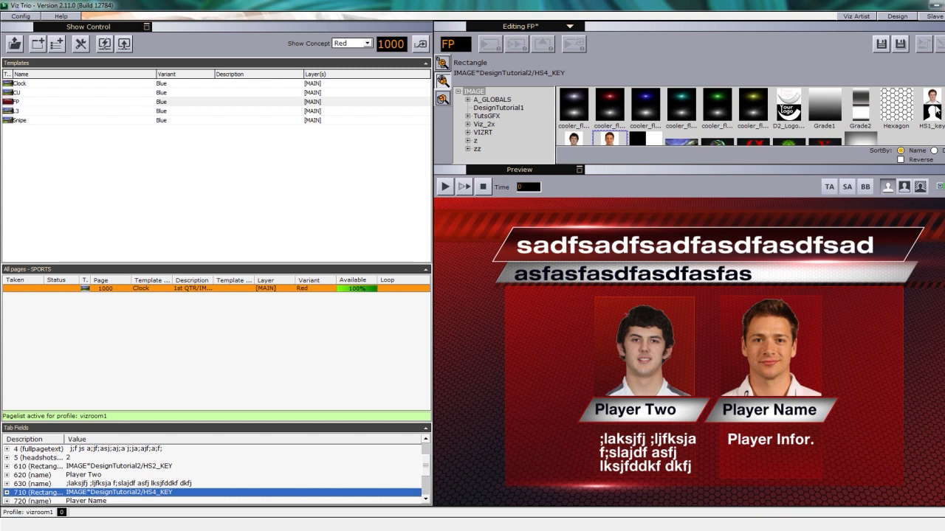
click(932, 104)
Set the second headshot's name text to "sadfsdfasfdf" and its info text to "sadfasfas fsdafasf sdf".
key(Tab)
text(sadfsdfasfd)
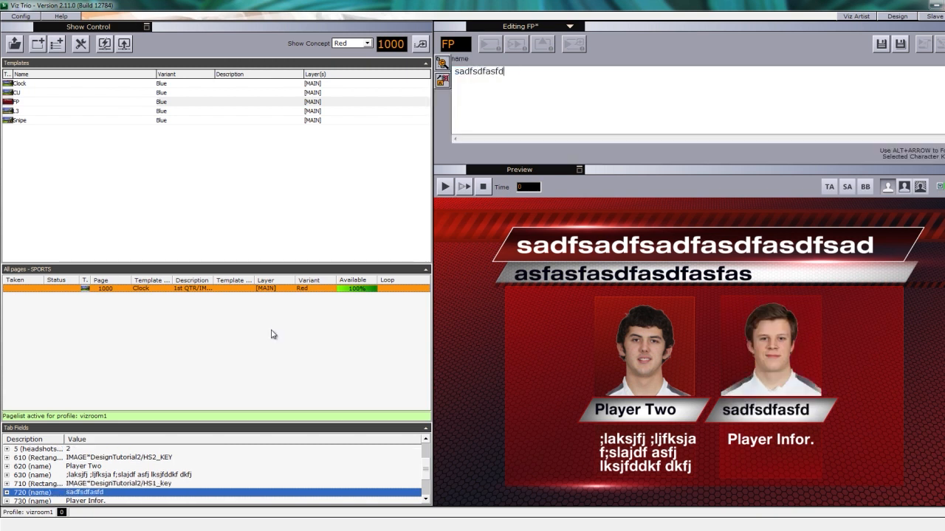
text(f)
key(Tab)
text(sadfasfas fsda)
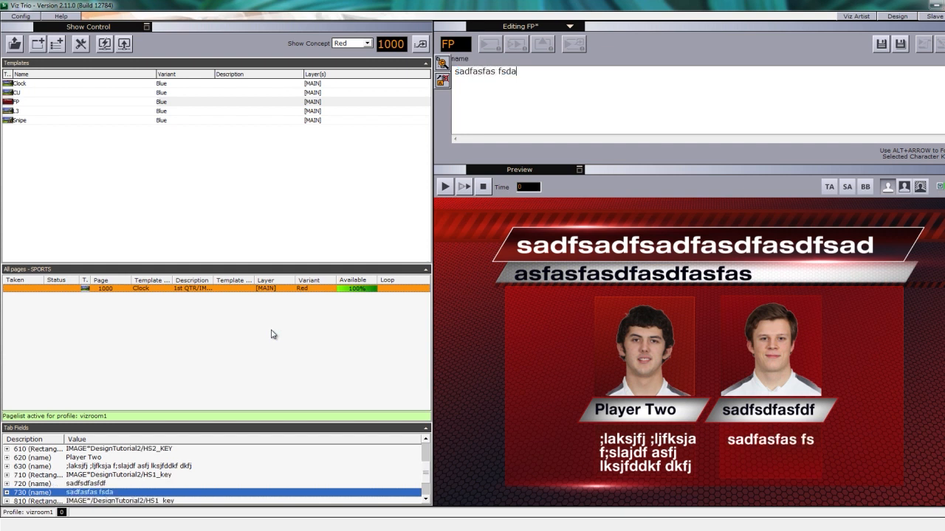
text(fasf sdf)
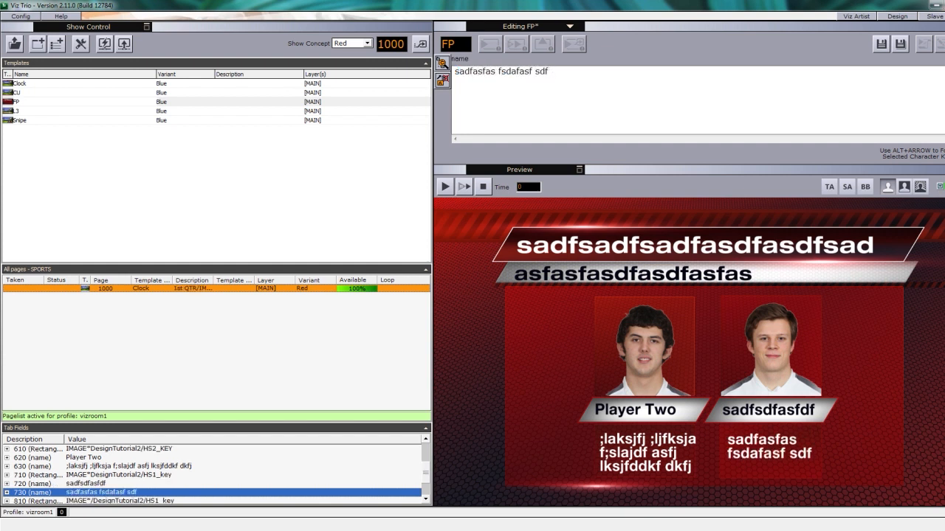
Switch the show concept to Green and preview the FP graphic's animation in, out and in again.
click(363, 43)
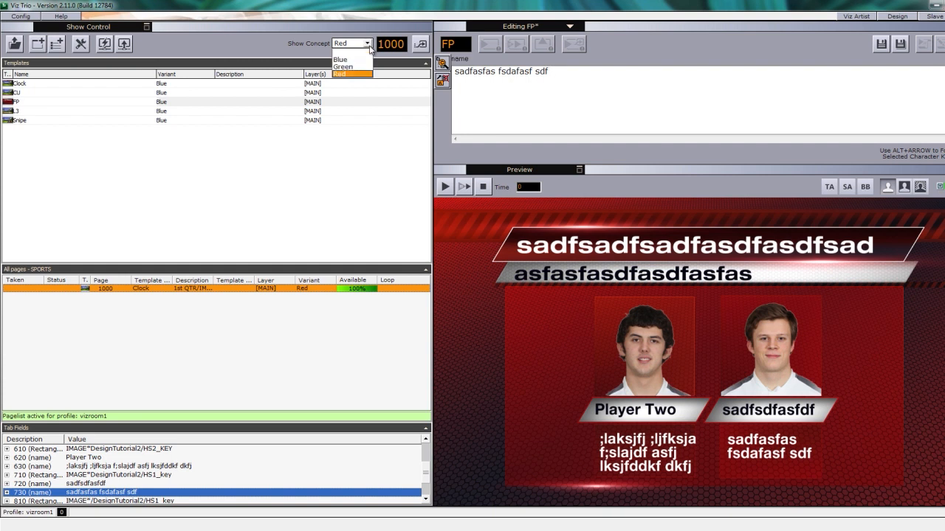
click(355, 67)
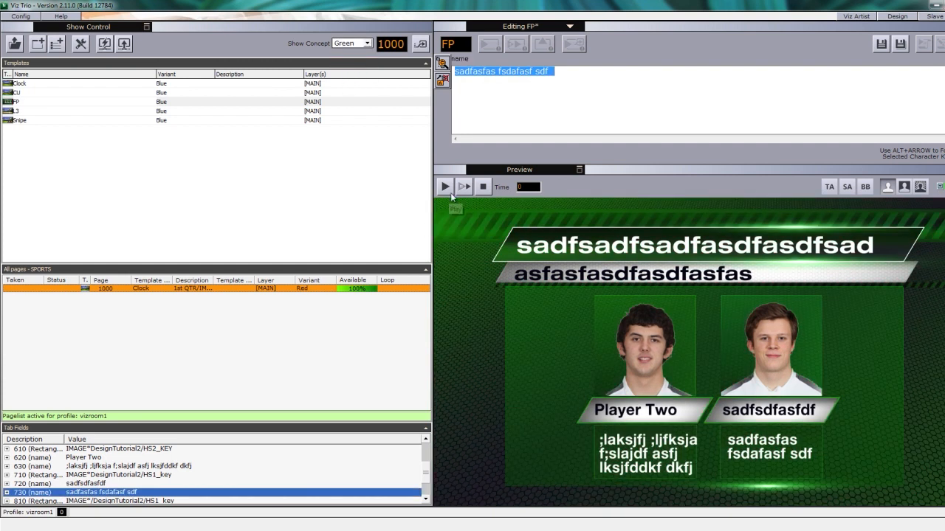
click(446, 188)
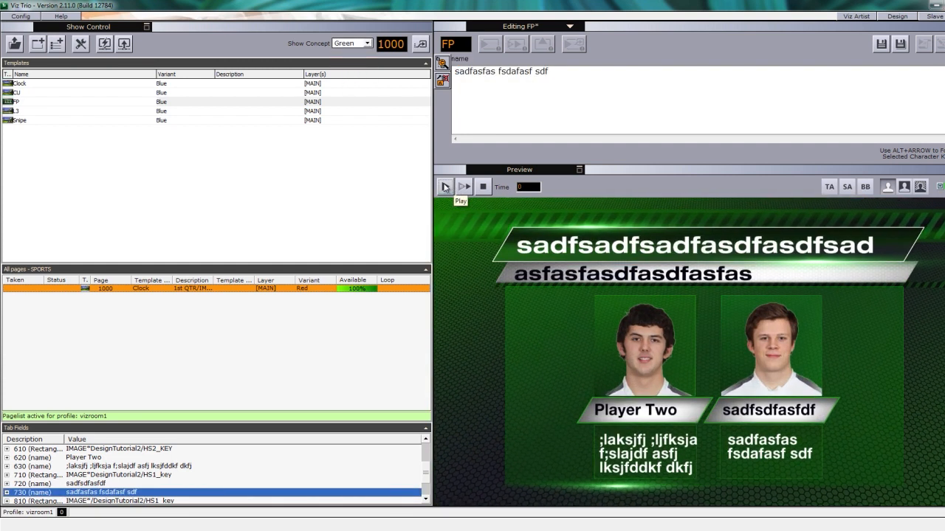
click(465, 186)
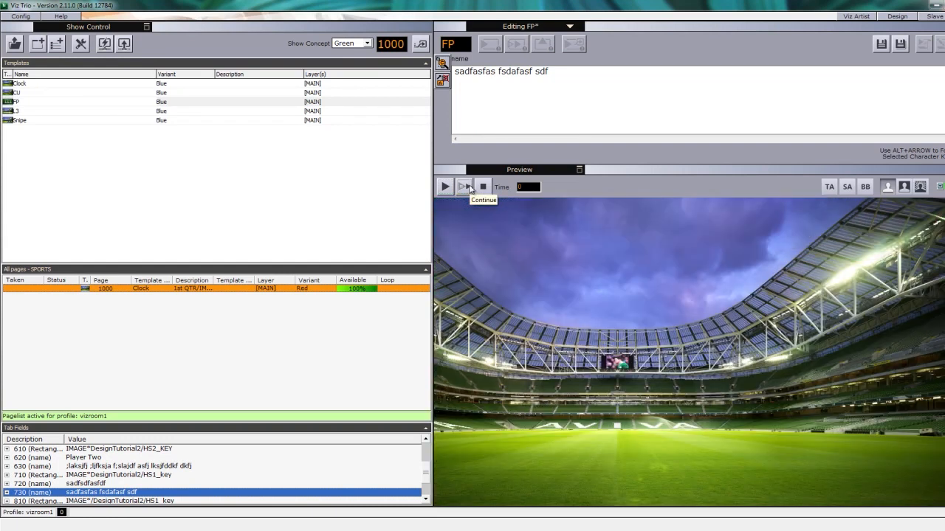
click(446, 186)
Switch the show concept to Blue and preview the FP graphic's animation.
click(367, 44)
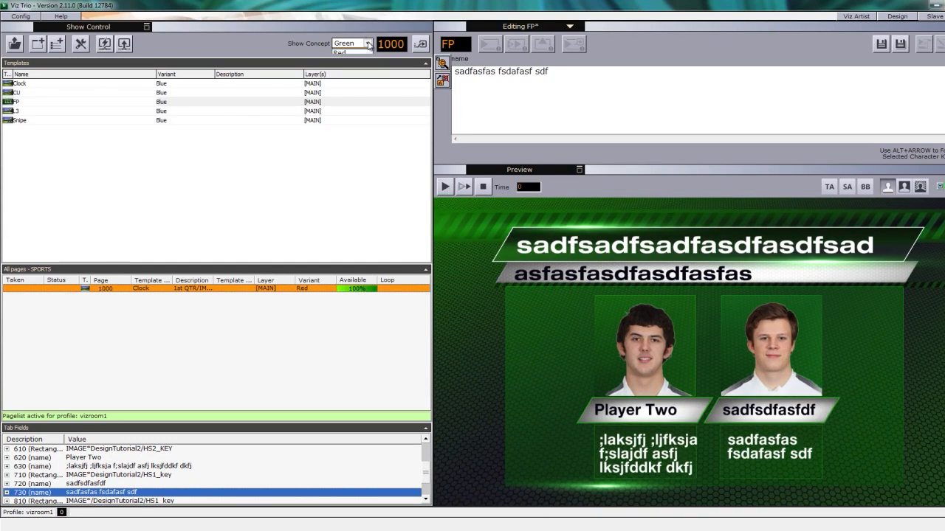
click(347, 62)
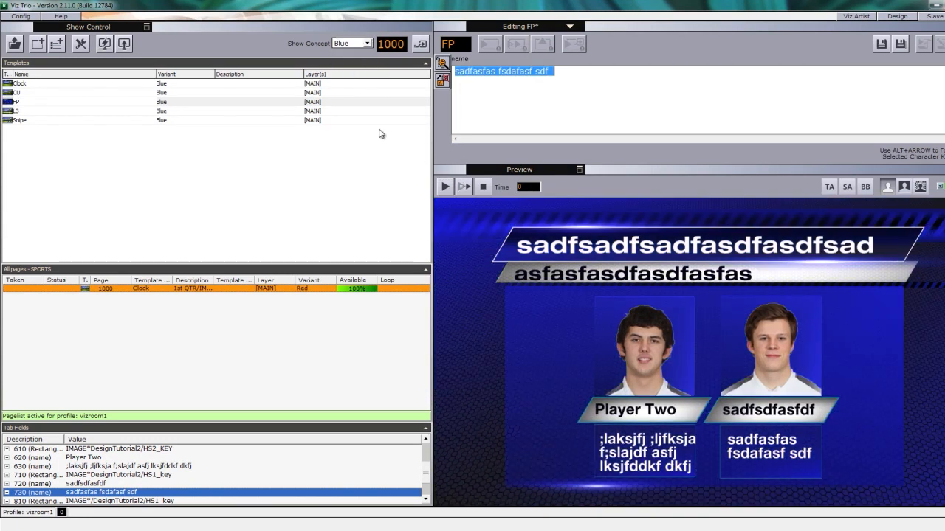
click(445, 186)
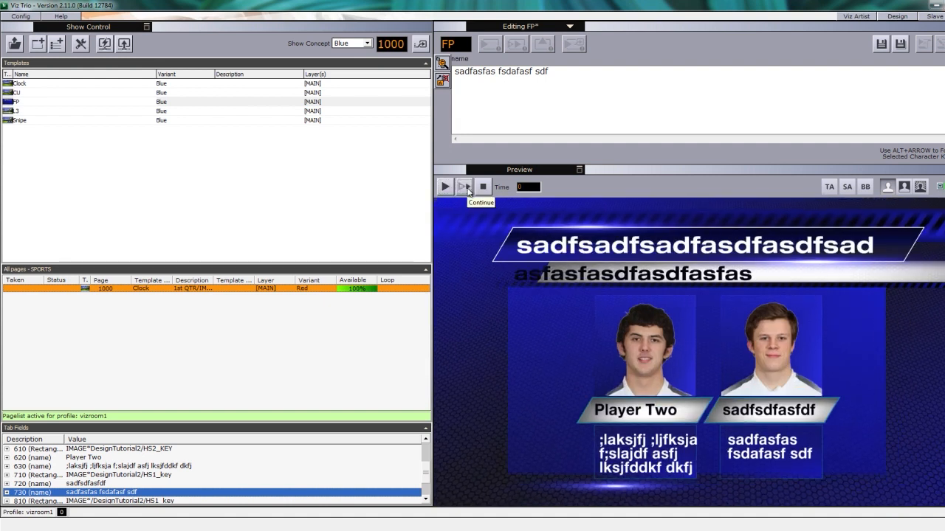
click(467, 189)
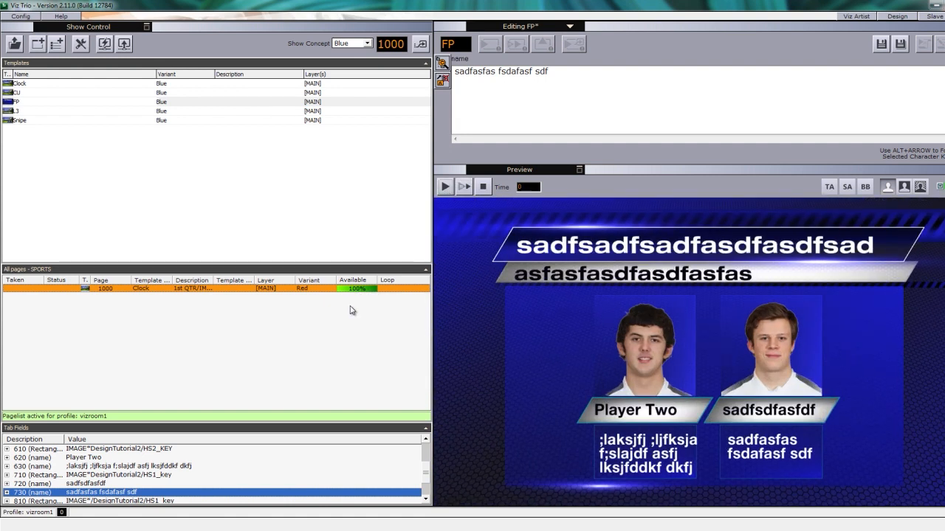
Set the FP template's headshots choice to 3 and save the graphic as a new page.
key(shift+Tab)
key(Up)
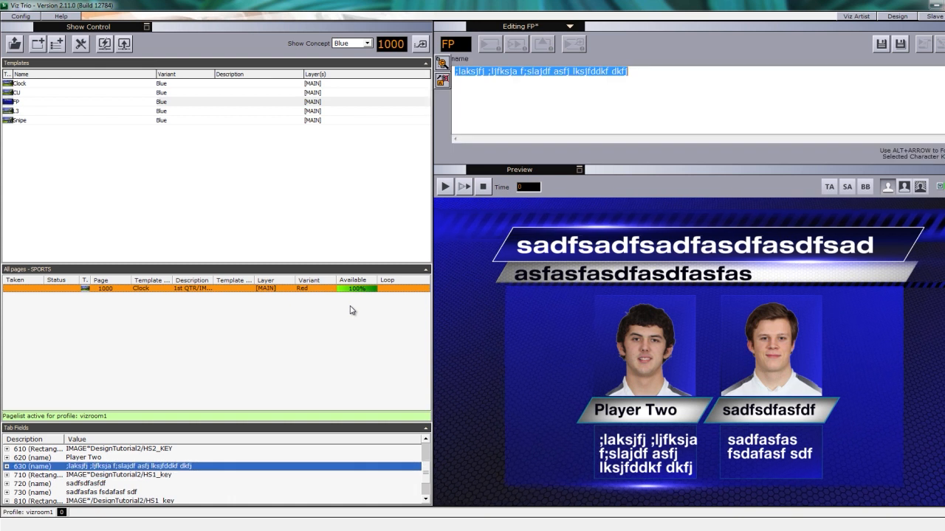
key(Up)
key(Up)
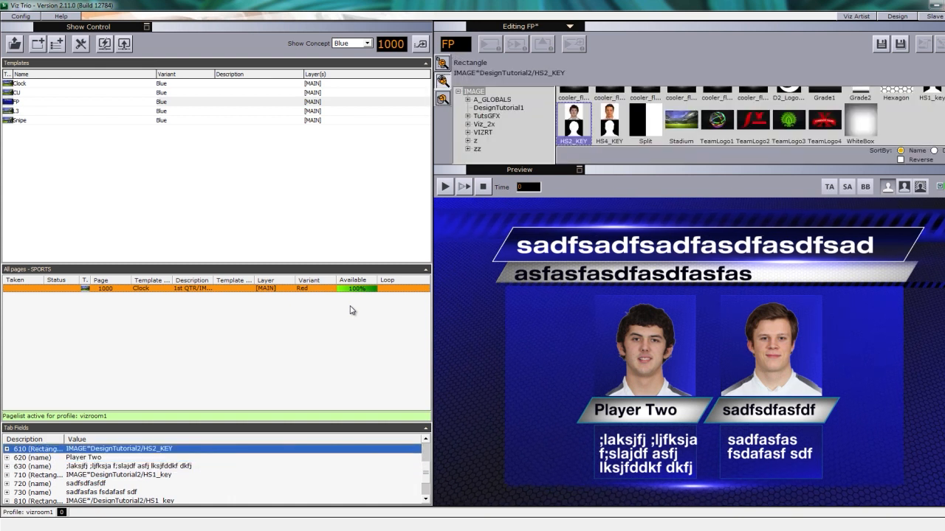
key(Up)
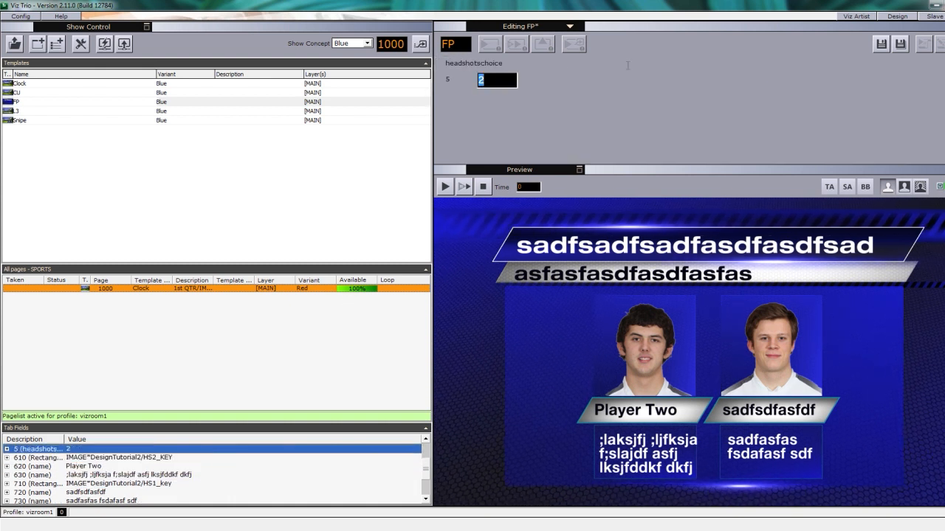
text(3)
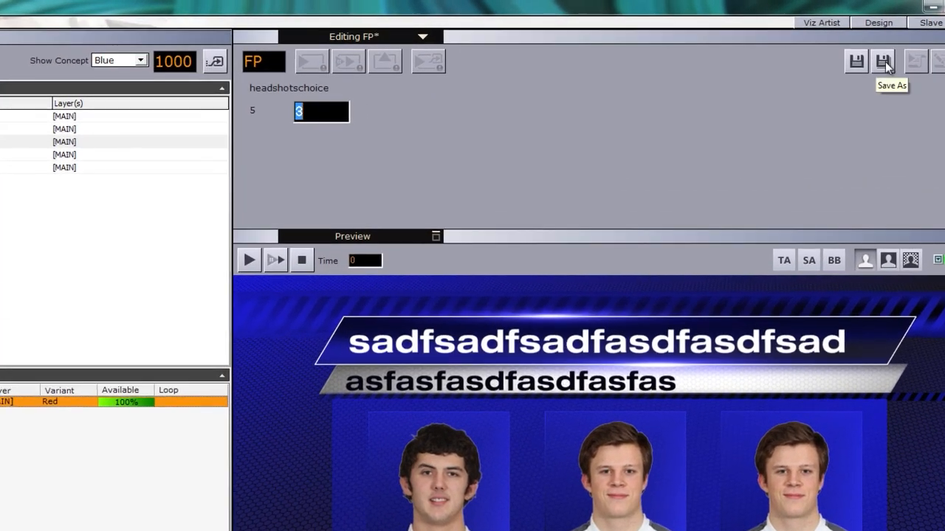
click(883, 61)
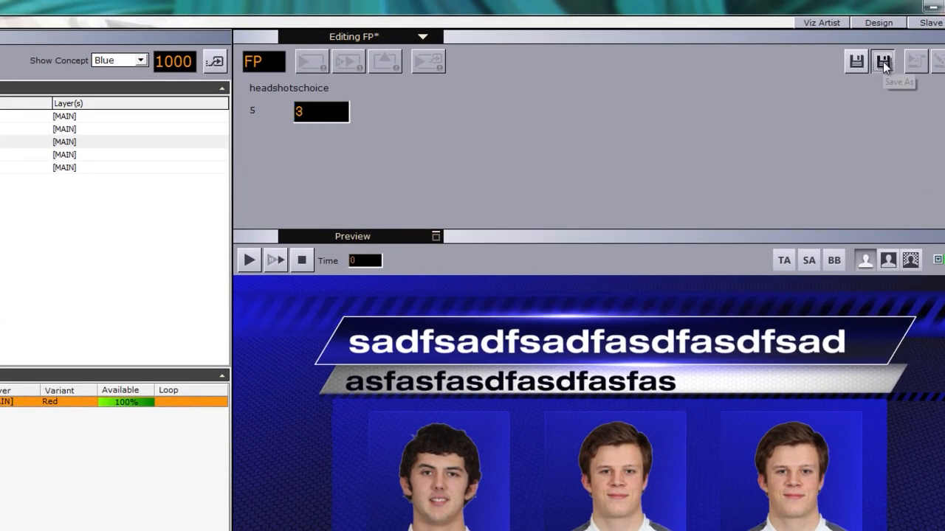
key(Return)
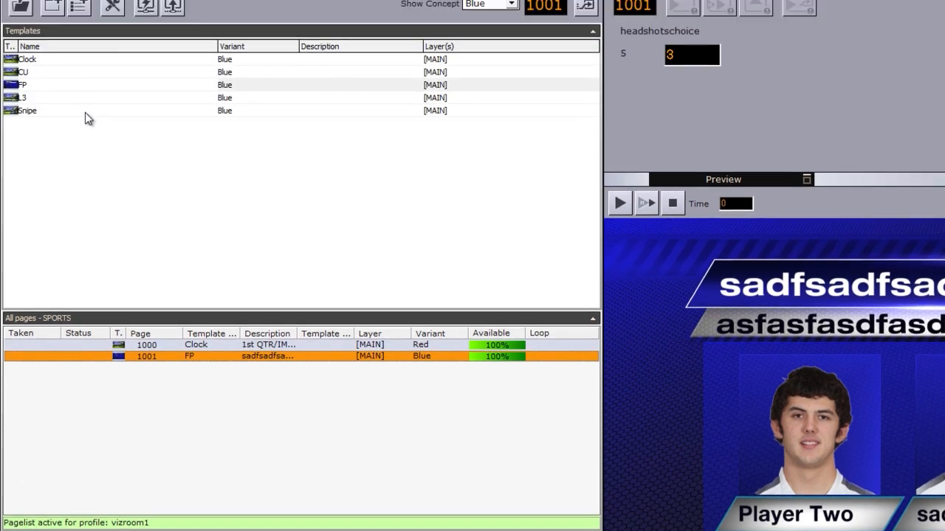
Open the Snipe template and enter "Player One" as its player text.
click(85, 169)
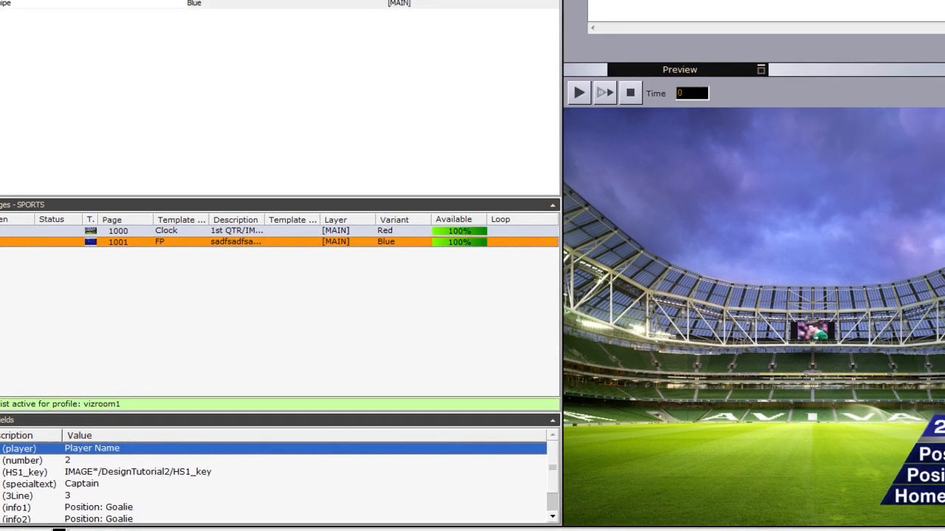
text(Player )
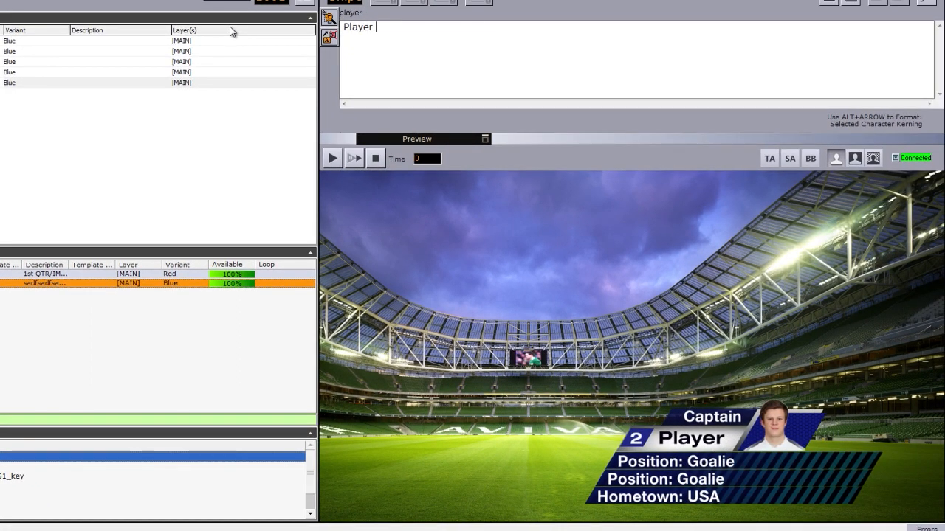
text(One)
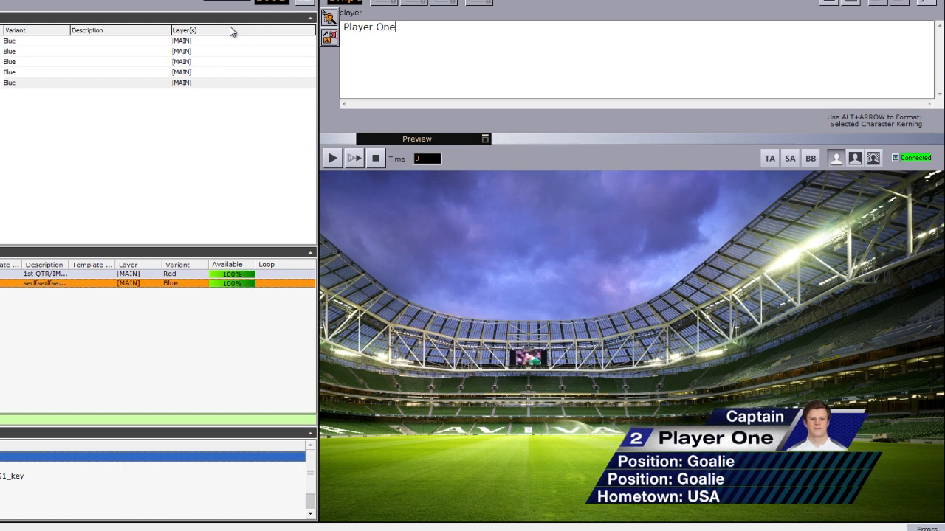
Test the Snipe's resizing by lengthening and shortening the player text, trimming it to "Pla" and extending it to "Plafdsfdsfffffff".
text(sdfd)
key(BackSpace)
key(BackSpace)
key(BackSpace)
key(BackSpace)
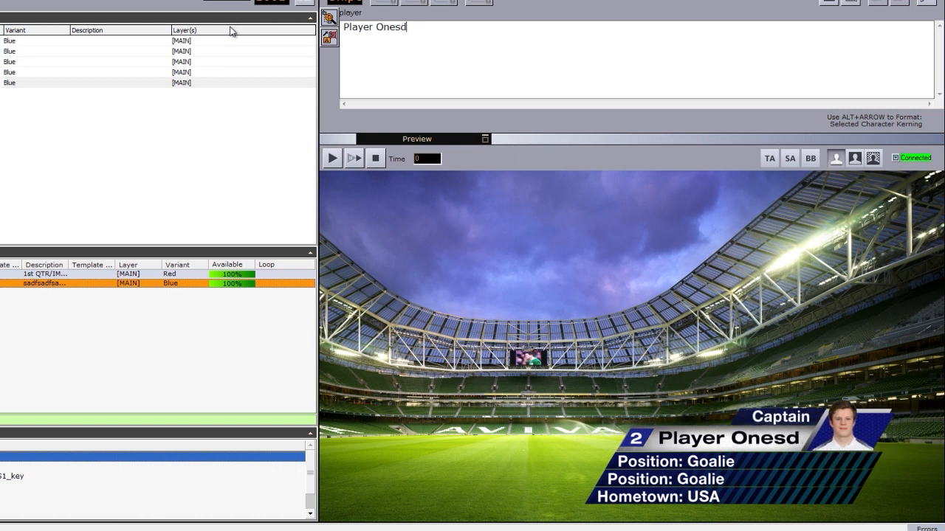
key(BackSpace)
key(BackSpace)
key(BackSpace)
key(BackSpace)
key(BackSpace)
key(BackSpace)
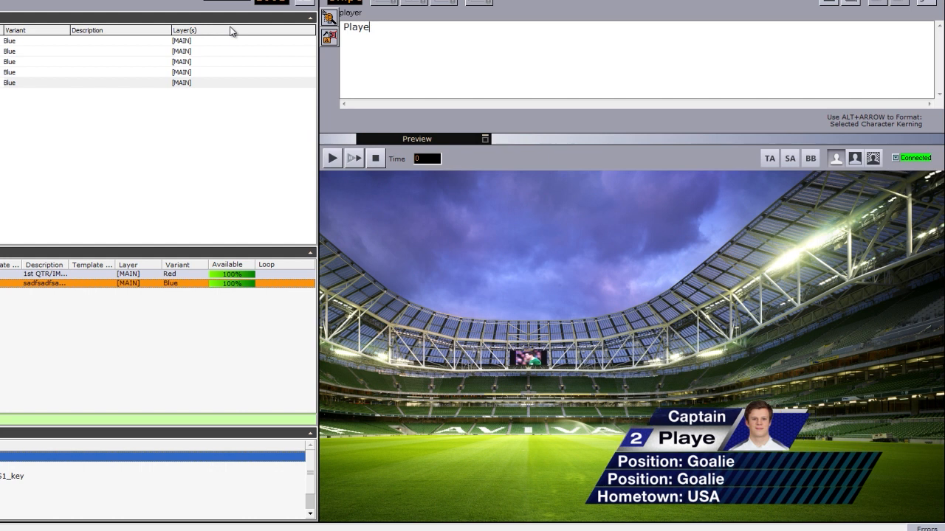
key(BackSpace)
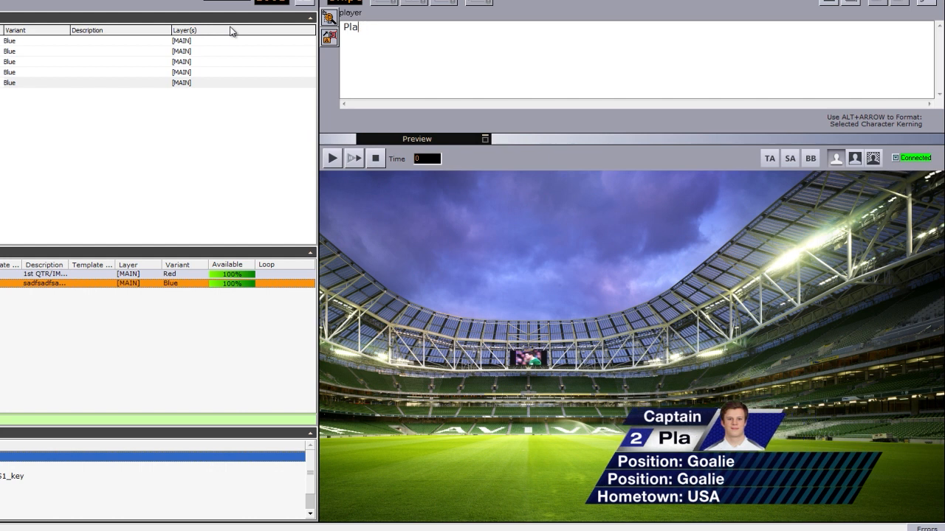
text(fdsfdsffffff)
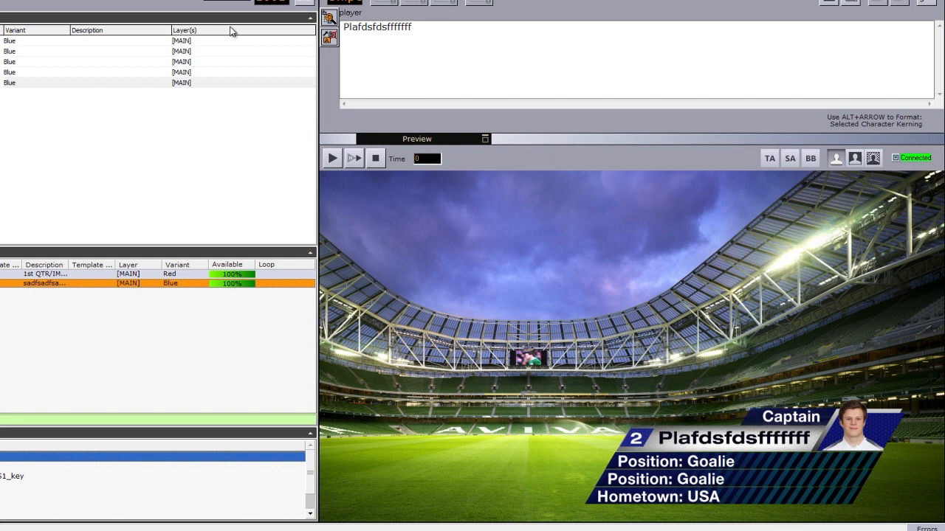
Set the Snipe's player number to 4 and its headshot image to HS2_KEY.
key(Tab)
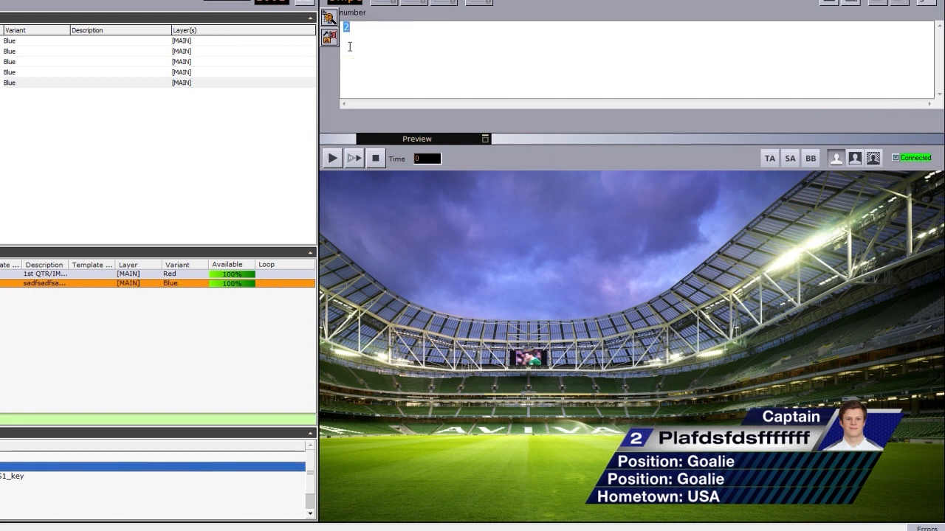
text(4)
key(Tab)
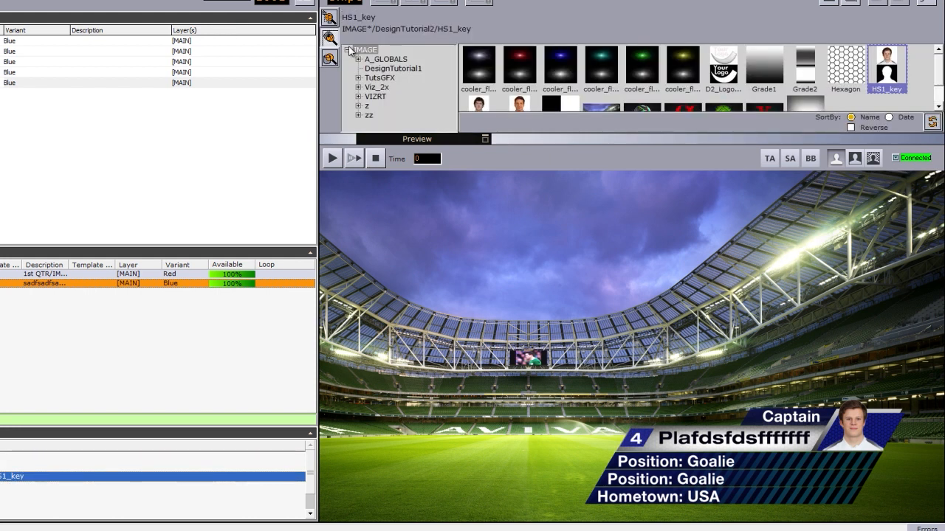
click(476, 105)
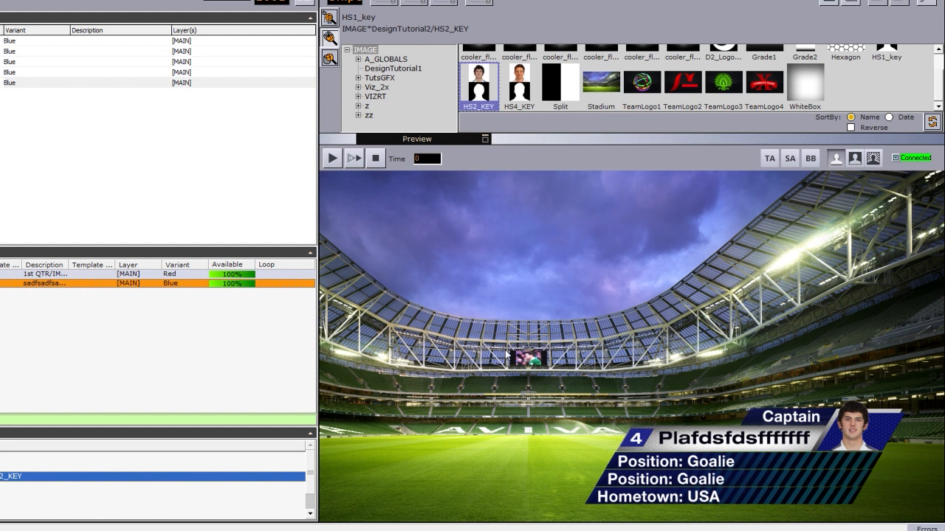
Clear the Snipe's special text.
key(Tab)
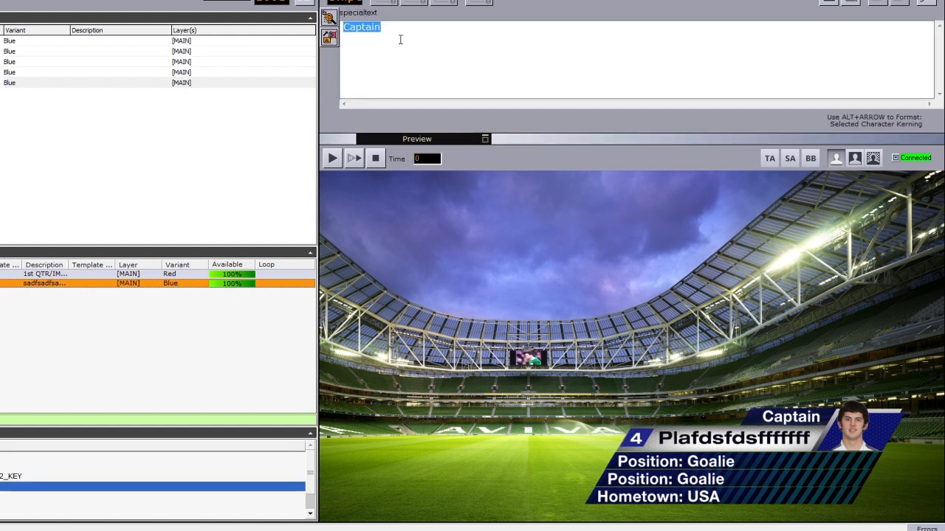
key(Delete)
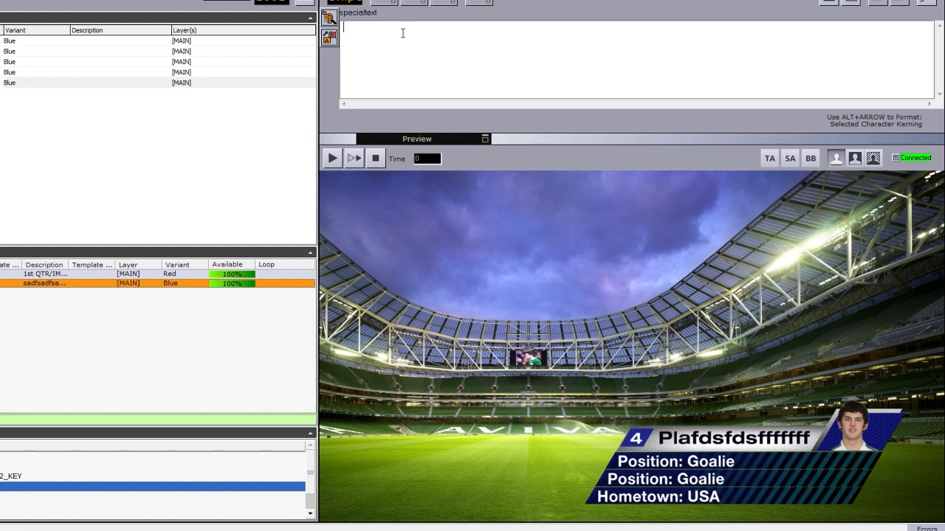
Test the Snipe's special text resizing by extending it to "dddfdfdfasdfaadsfa" and shortening it to "dddf".
text(dddfdfdfasdf)
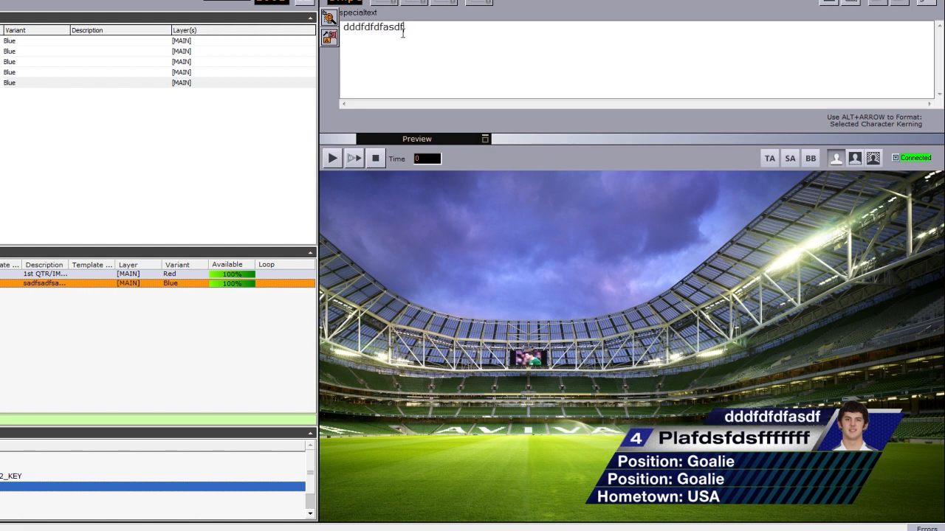
text(a)
text(ad)
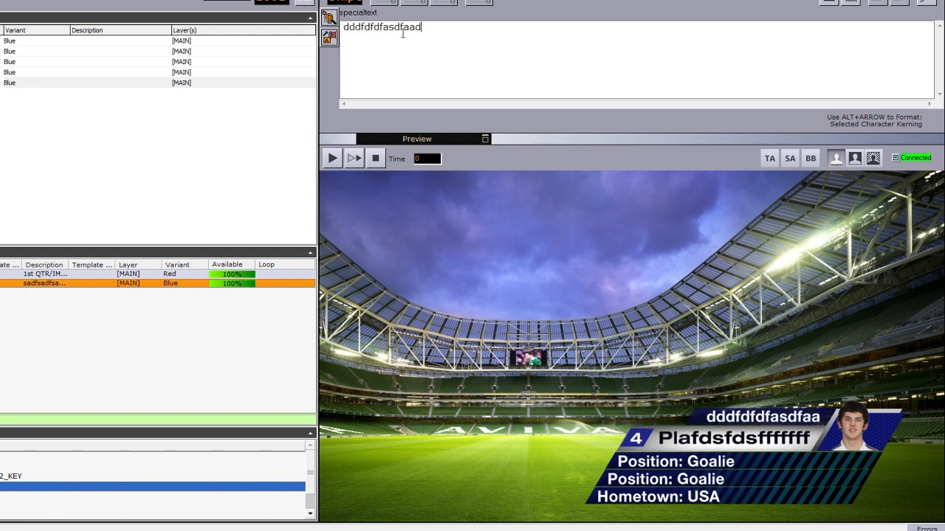
text(sfa)
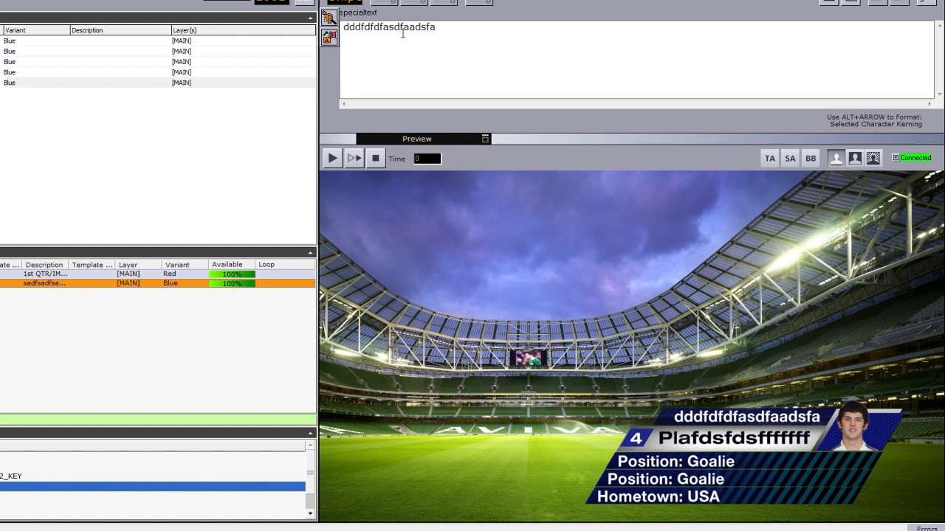
key(BackSpace)
key(BackSpace)
key(BackSpace)
key(BackSpace)
key(BackSpace)
key(BackSpace)
key(BackSpace)
key(BackSpace)
key(BackSpace)
key(BackSpace)
key(BackSpace)
key(BackSpace)
key(BackSpace)
key(BackSpace)
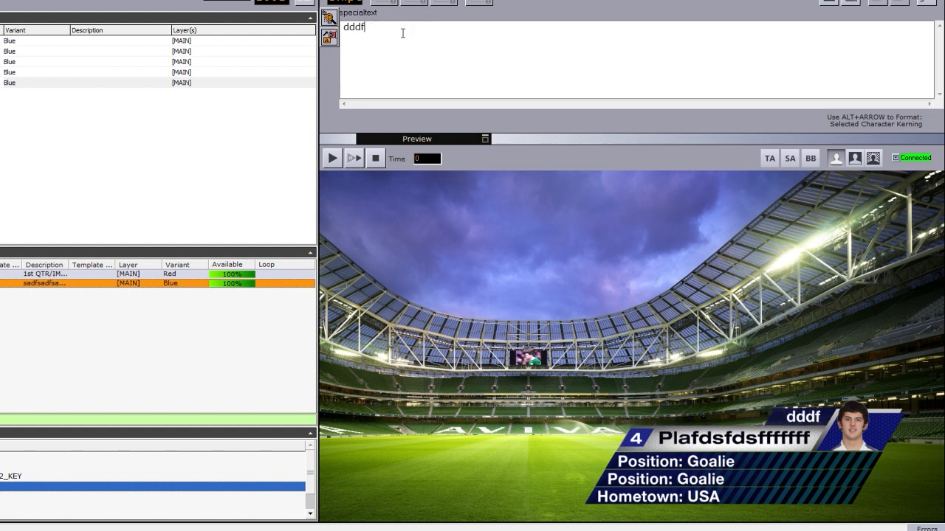
Try the Snipe with 0 info lines, set the line count to 1, and enter "asfasdfasdfasdfsadf" as the first info line.
key(Tab)
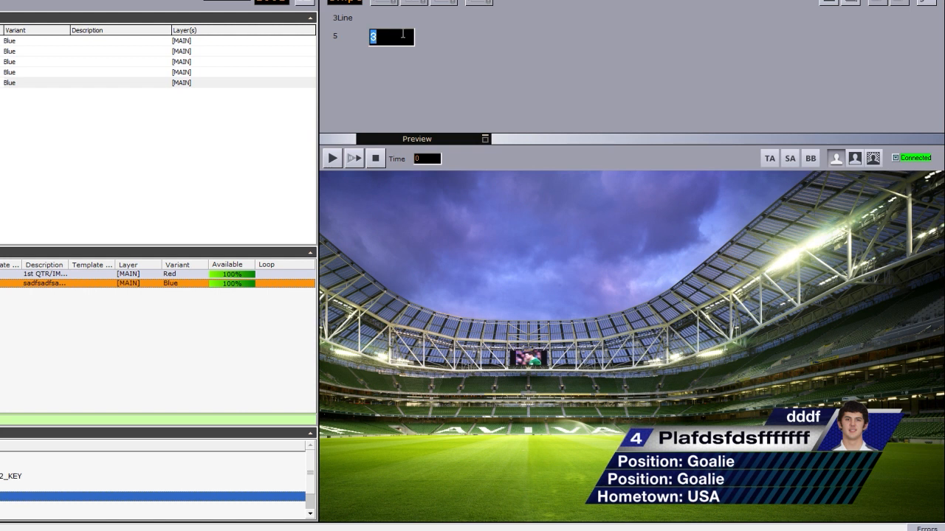
drag(403, 34, 394, 37)
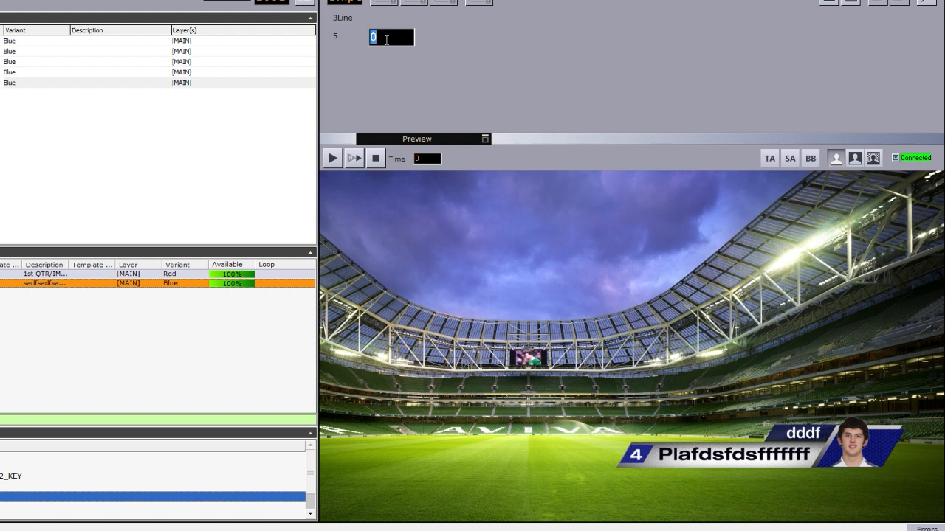
text(1)
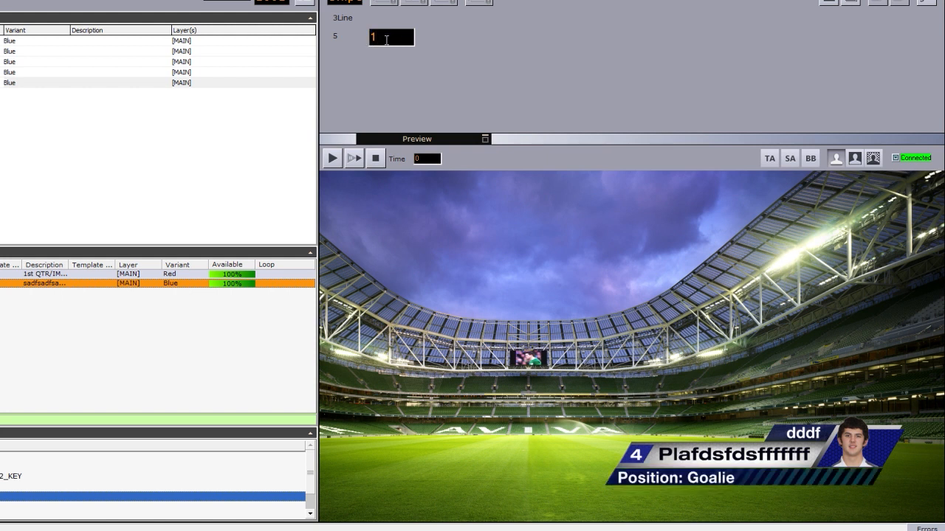
key(Tab)
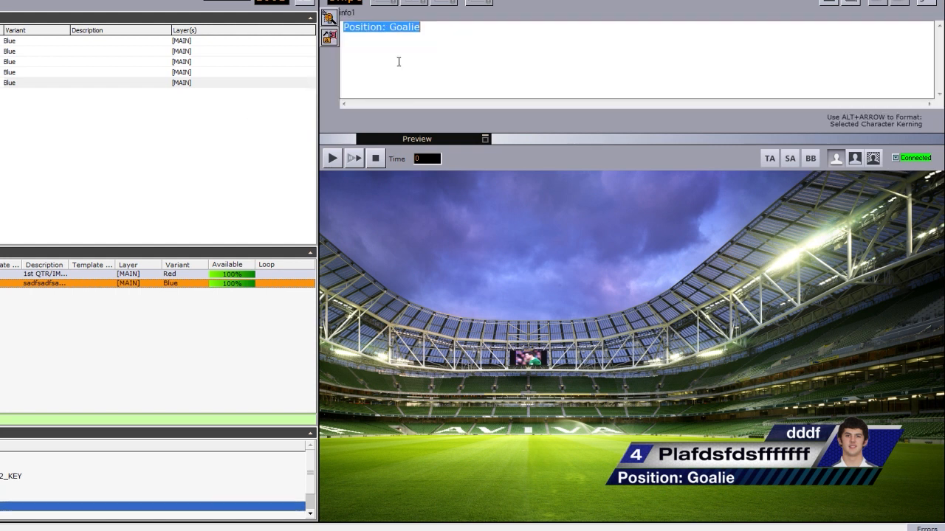
text(asfasdfasdfasdfsadf)
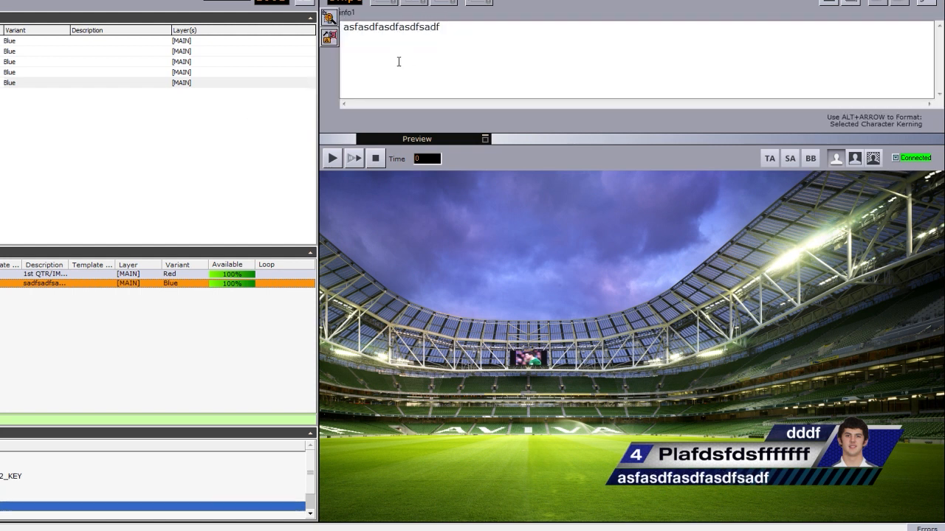
Set the Snipe's info line count to 2 and enter "sdfasdfsdafsdafasf" as the second info line.
key(shift+Tab)
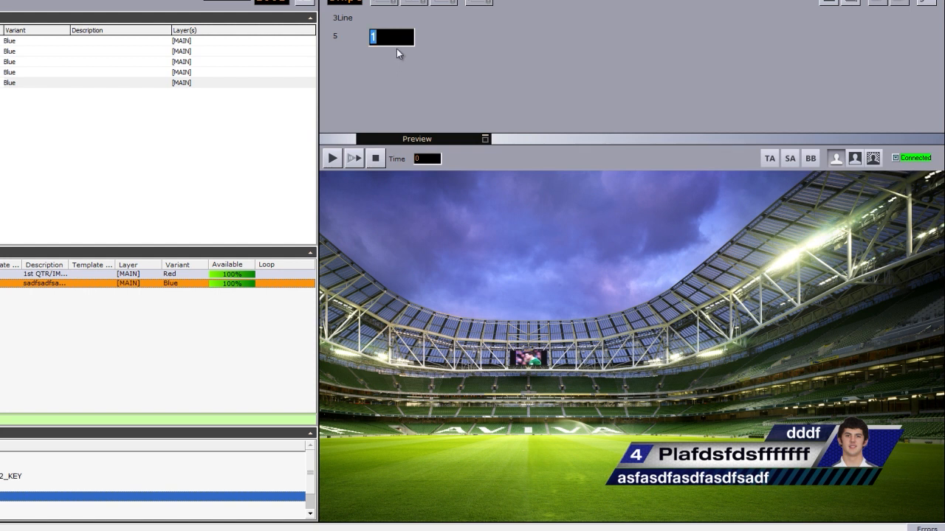
text(2)
key(Tab)
key(Tab)
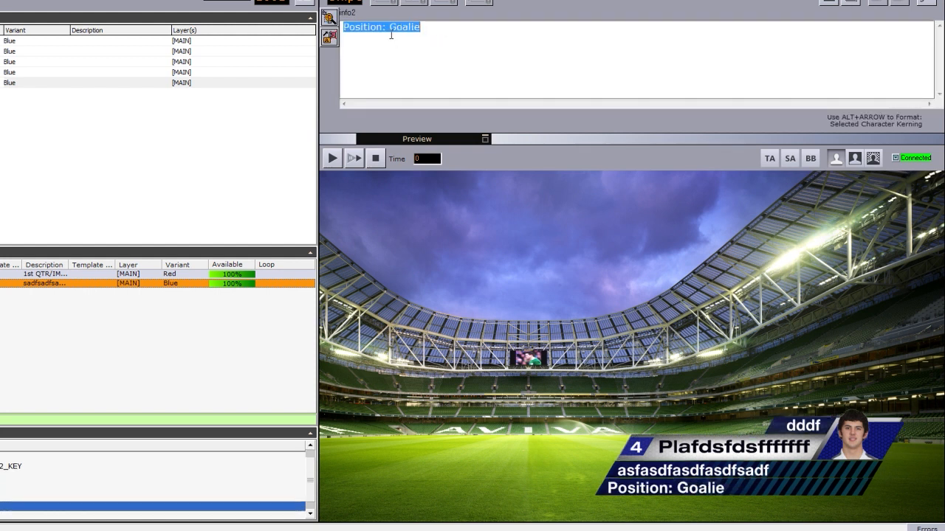
text(sdfasdfsdafsdafasf)
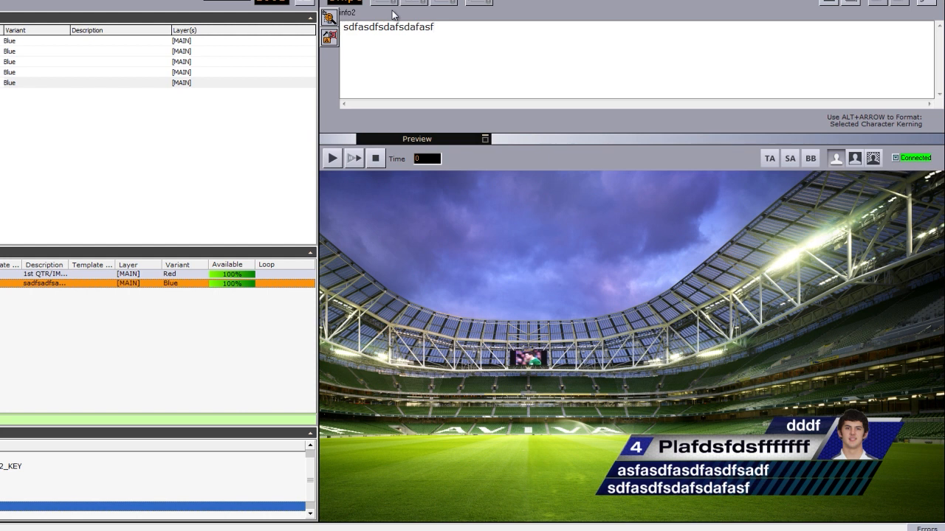
Set the Snipe's info line count to 3 and enter "as;lfjsalkjfsjdfakljfskdjf" as the third info line.
key(Tab)
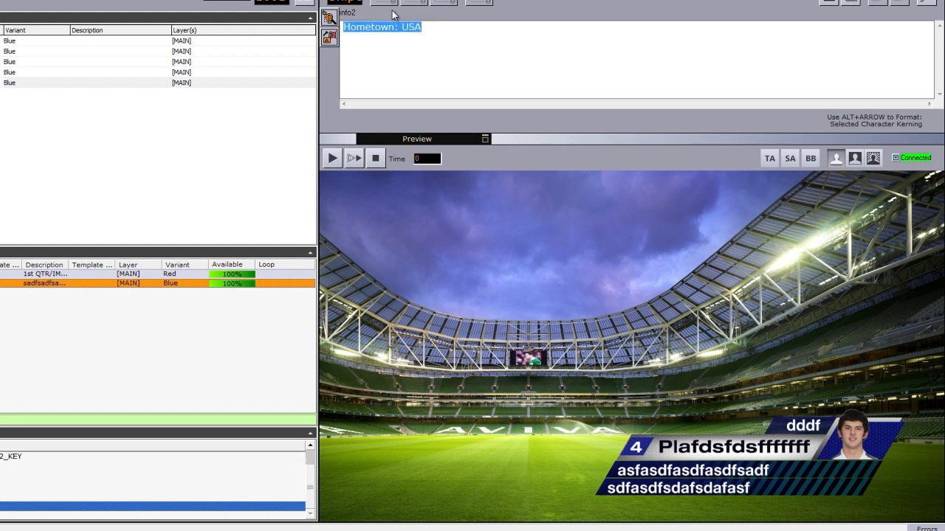
key(Tab)
key(Tab)
key(Tab)
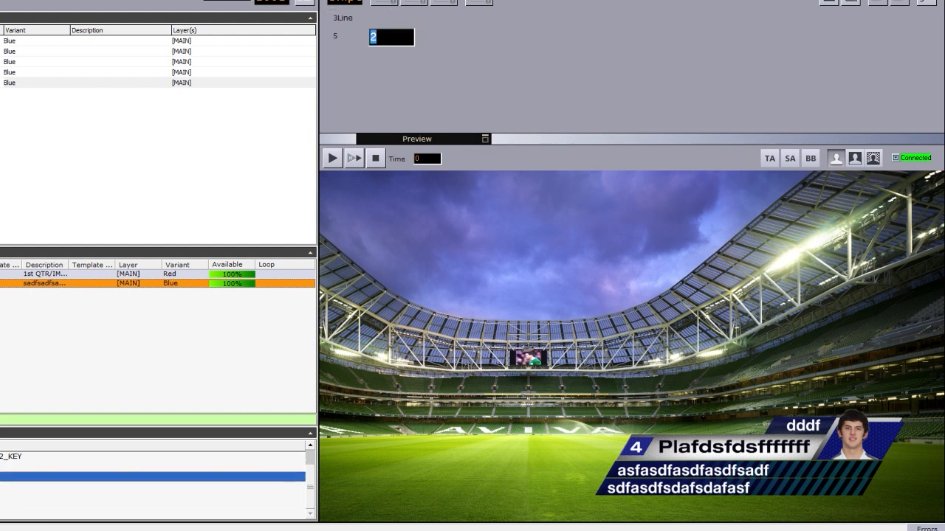
click(388, 35)
drag(388, 36, 389, 35)
key(Tab)
key(Tab)
key(Tab)
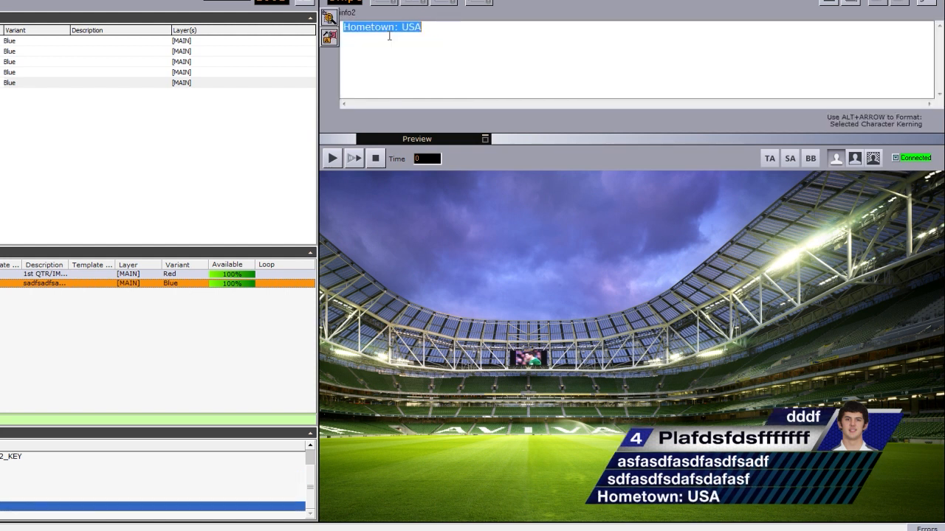
text(as;lfjsalkjfsjdfakljfskdjf)
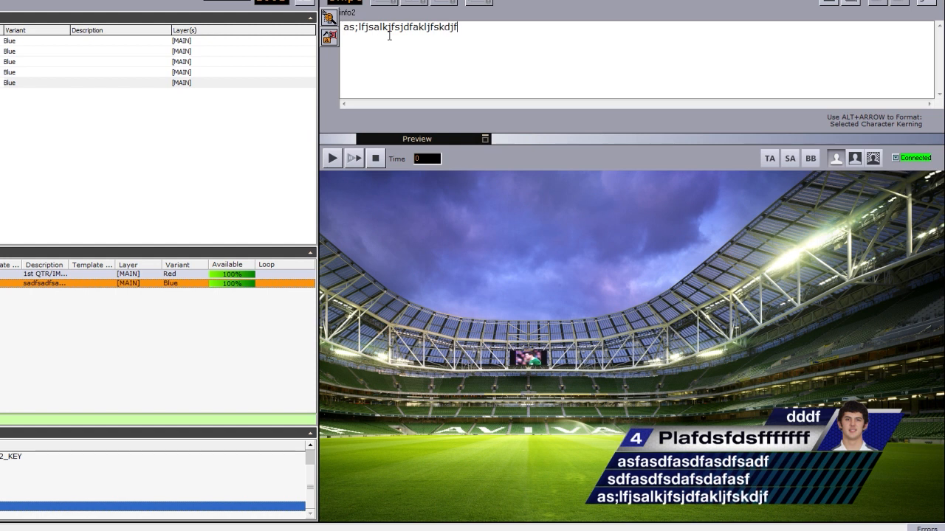
Switch the show concept to Green and preview the Snipe's in and out animations.
click(245, 3)
click(228, 23)
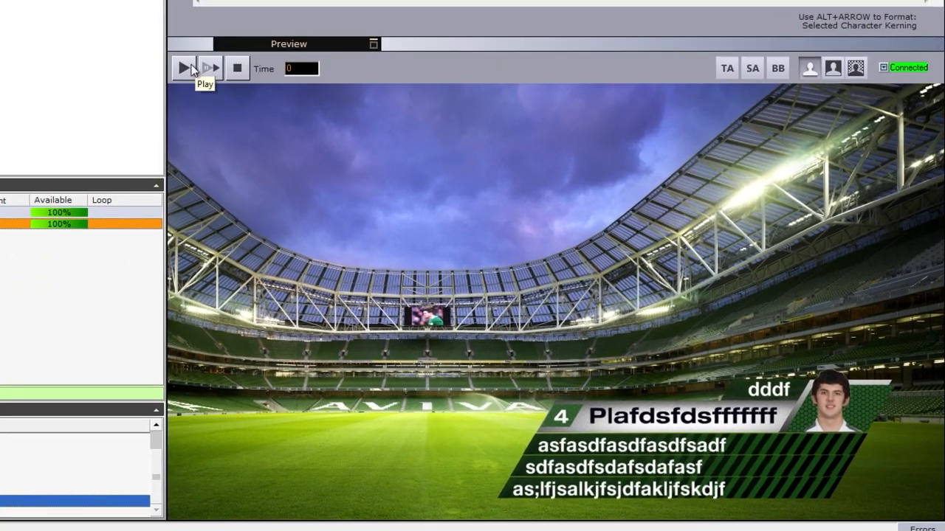
click(332, 158)
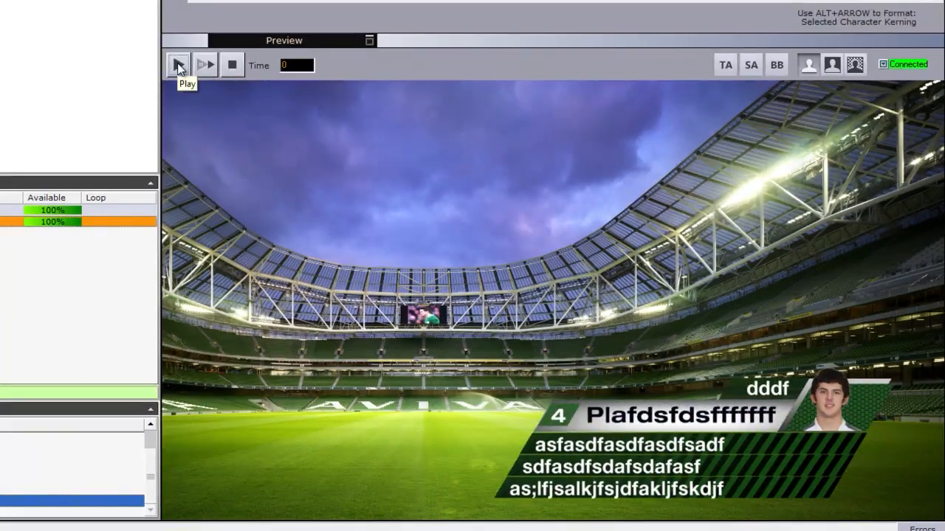
click(202, 64)
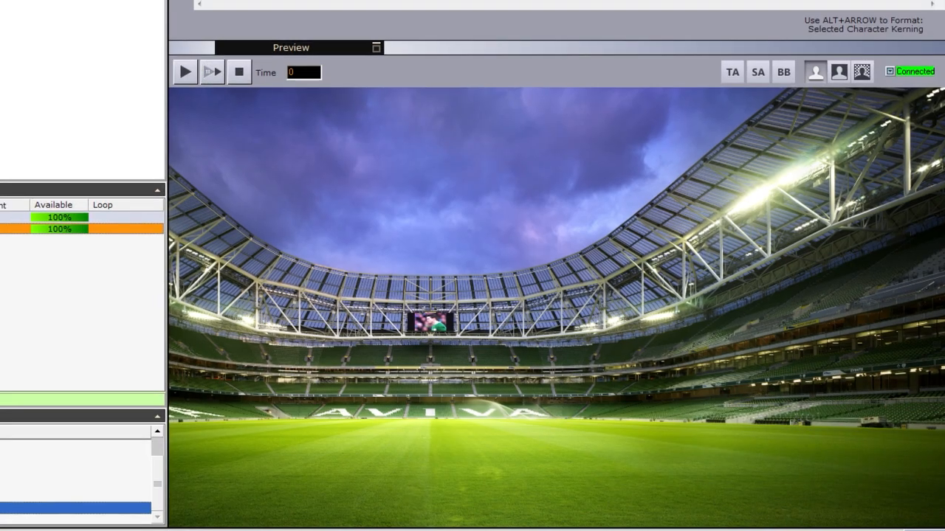
Switch the show concept to Red and preview the Snipe's in and out animations, replaying the entrance.
click(219, 17)
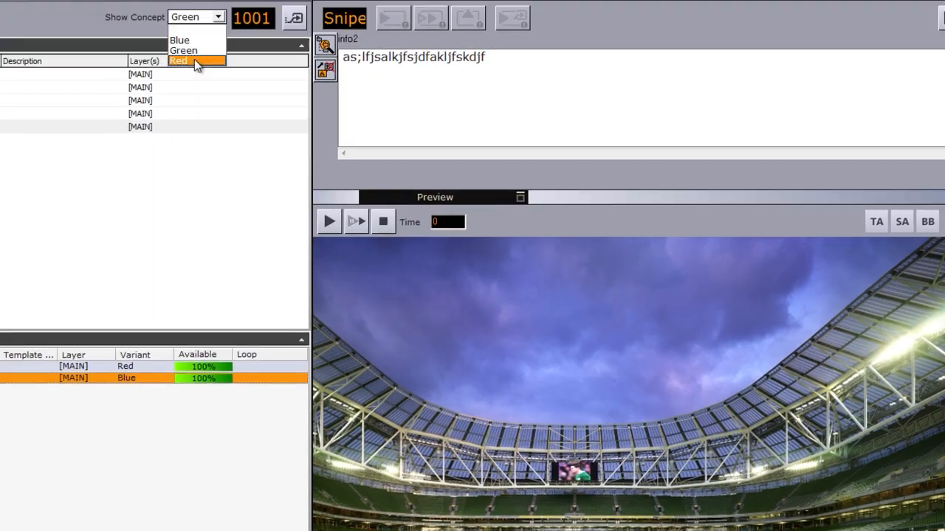
click(238, 107)
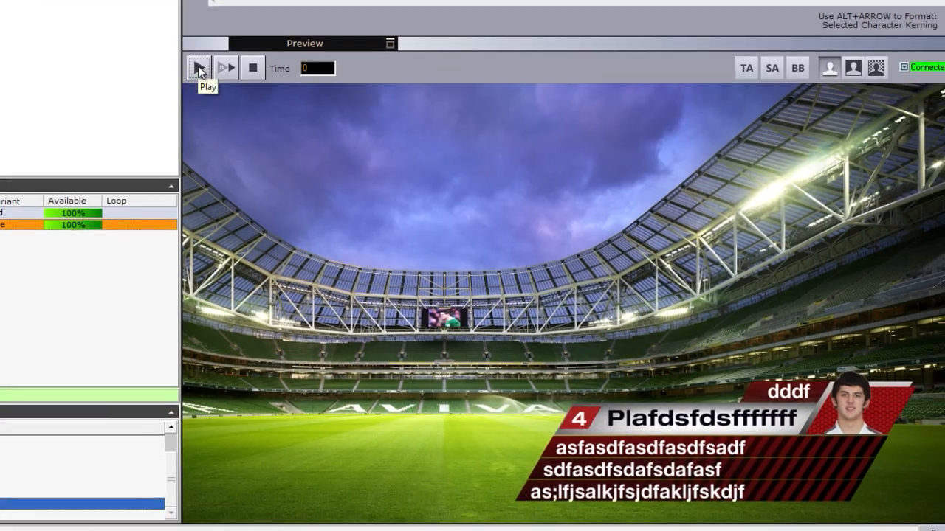
click(372, 267)
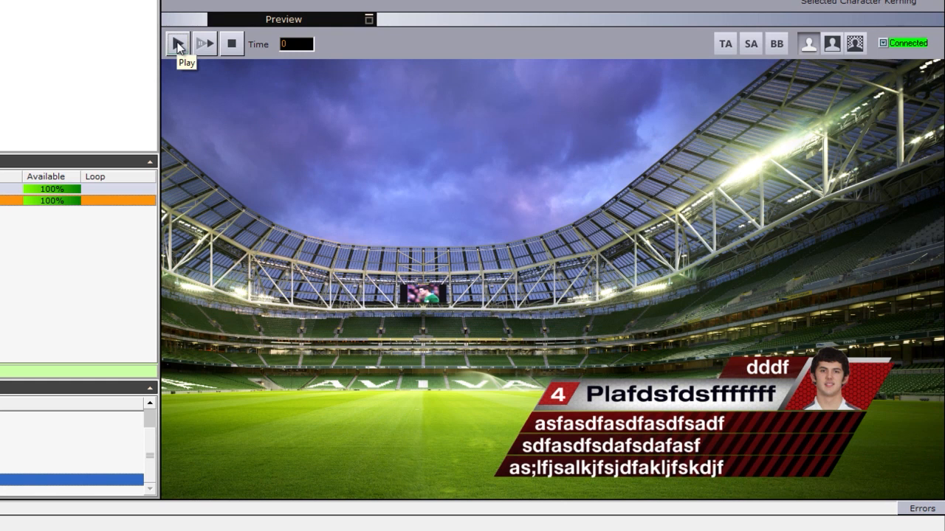
click(206, 46)
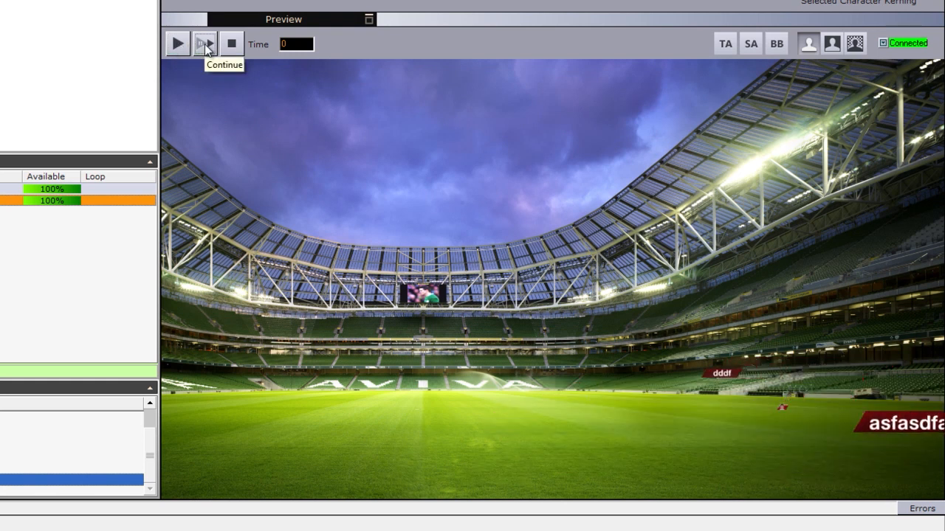
click(178, 44)
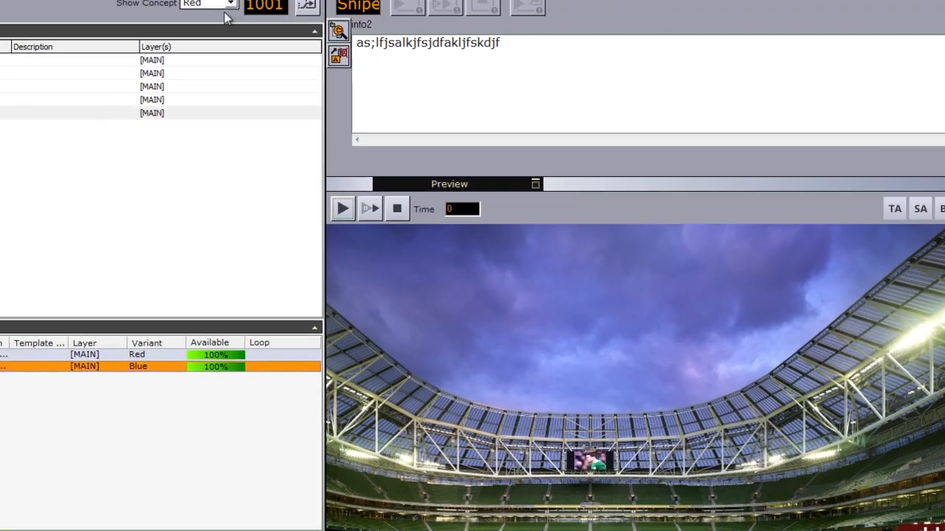
Open the list of show concepts.
click(292, 65)
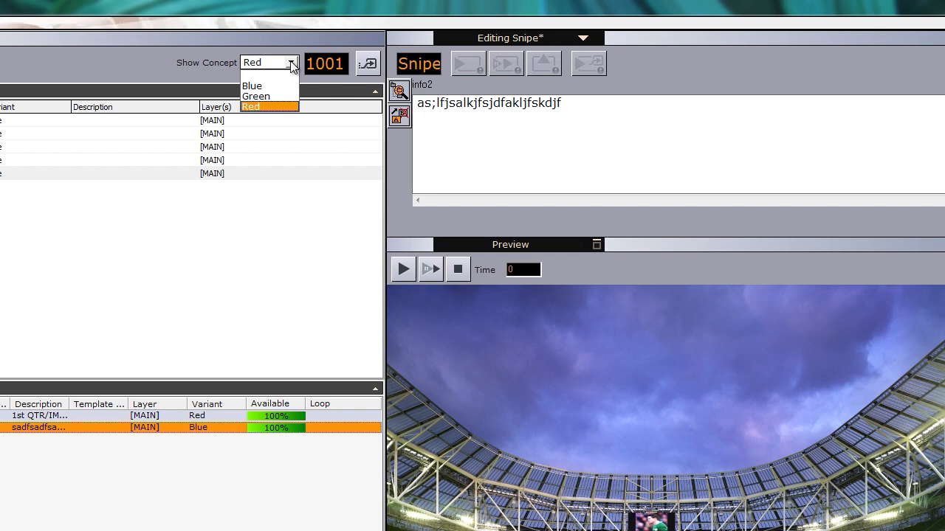